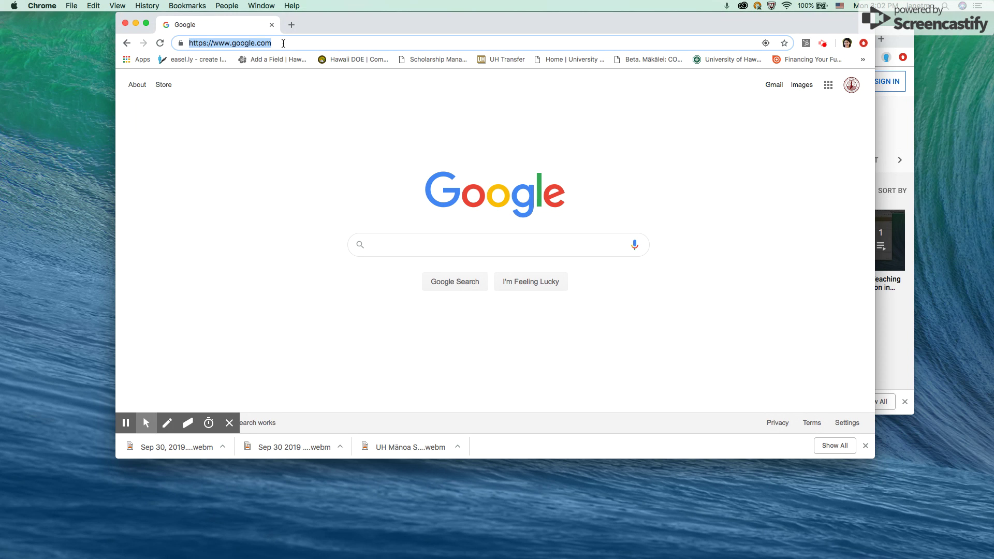
Step: Go to apply.hawaii.edu and open the Mānoa Graduate application site
{"action": "type", "text": "apply.hawaii.edu"}
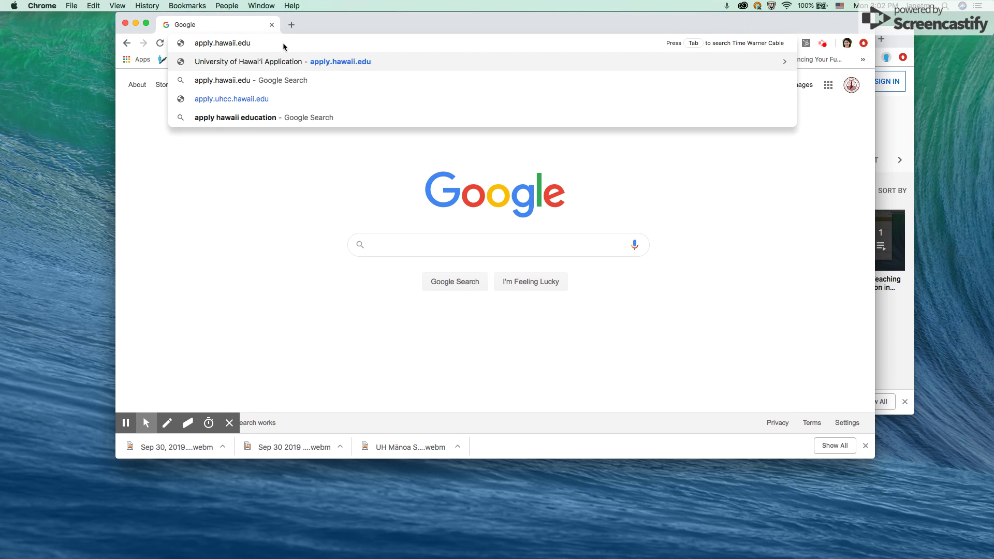
{"action": "key", "text": "Return"}
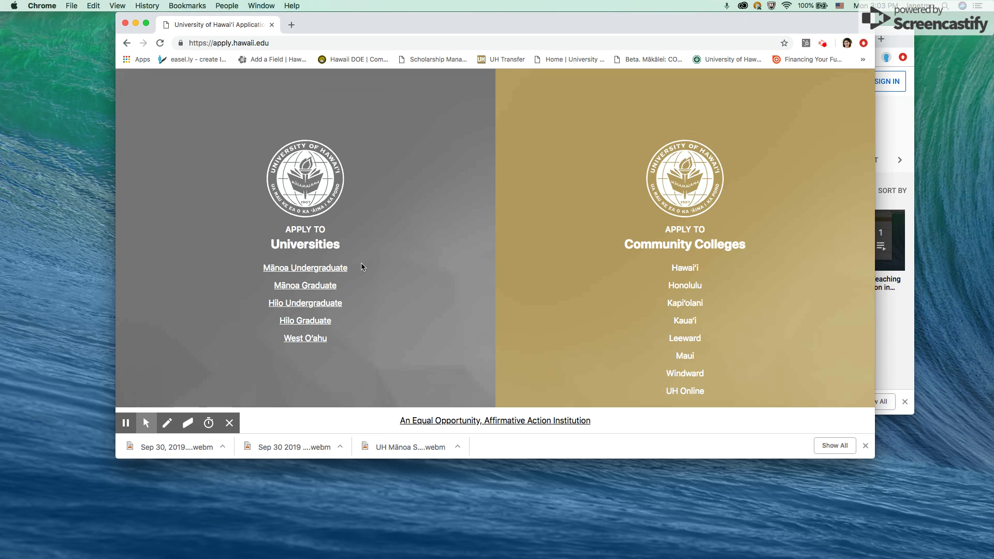
{"action": "left_click", "coordinate": [295, 287]}
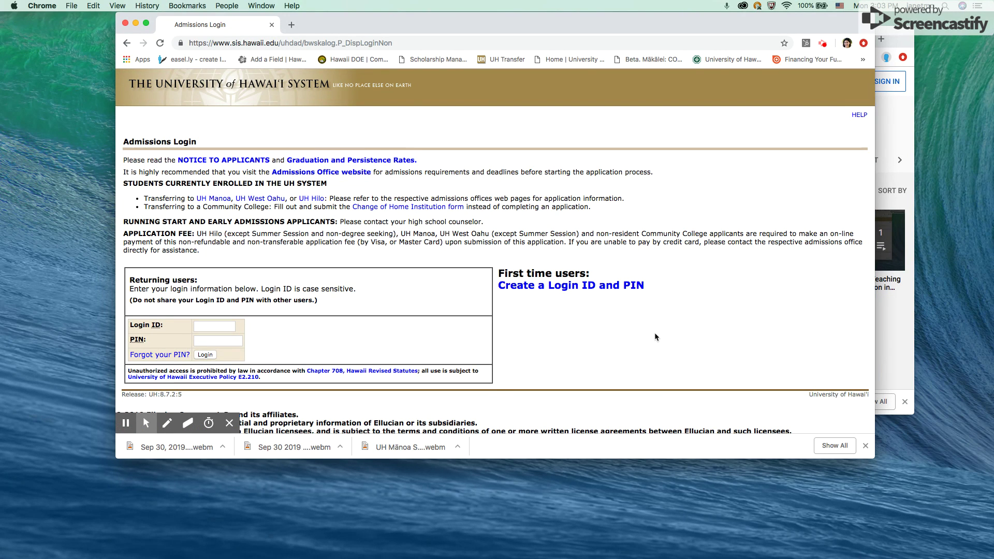
Step: Log in as a returning user with the account's login ID and PIN
{"action": "scroll", "coordinate": [655, 334], "scroll_direction": "down", "scroll_amount": 1}
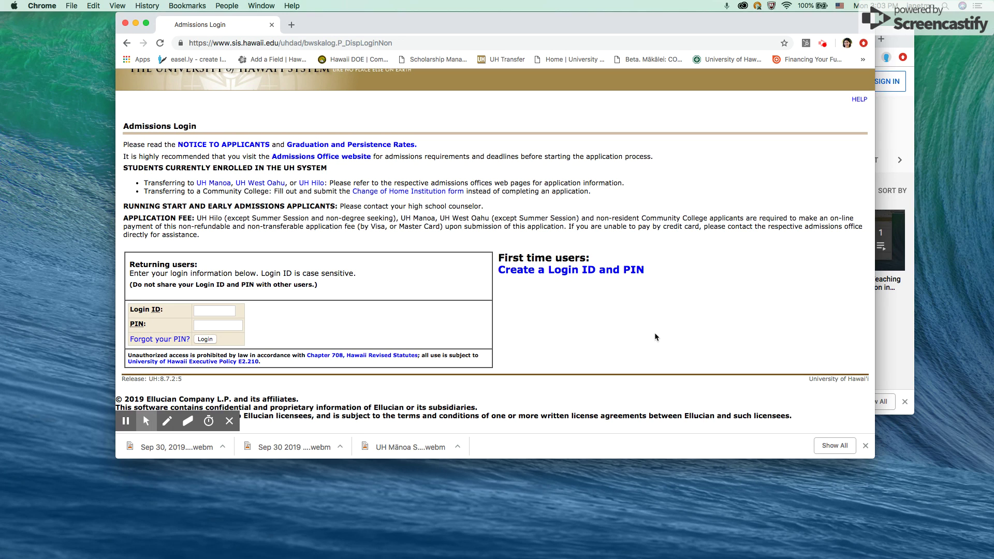
{"action": "scroll", "coordinate": [655, 334], "scroll_direction": "up", "scroll_amount": 1}
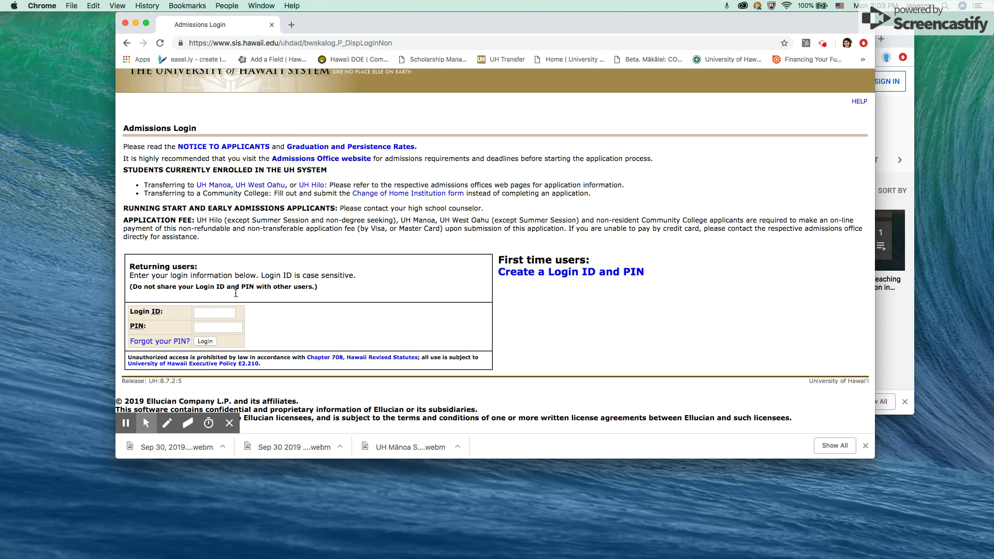
{"action": "left_click", "coordinate": [216, 312]}
{"action": "type", "text": "spedinfo"}
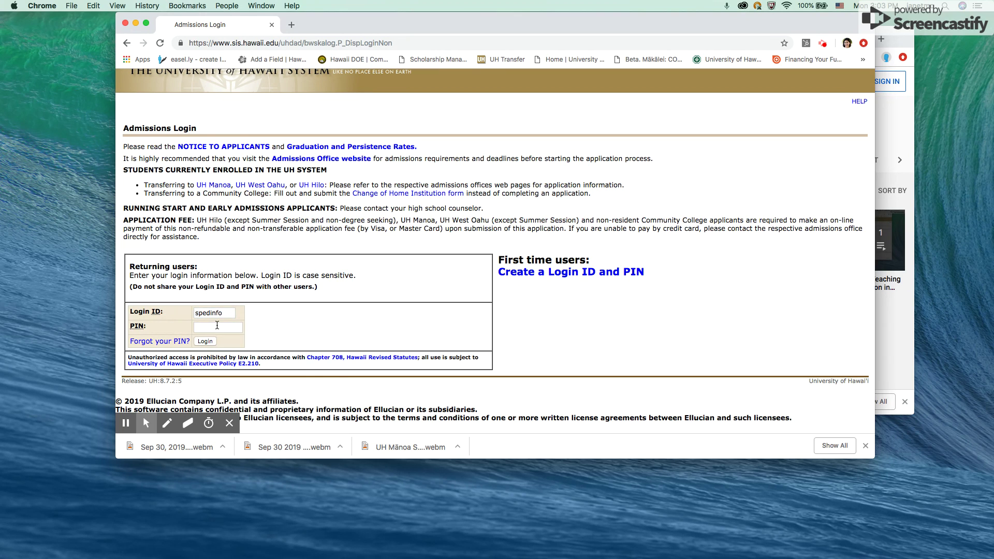
{"action": "left_click", "coordinate": [216, 325]}
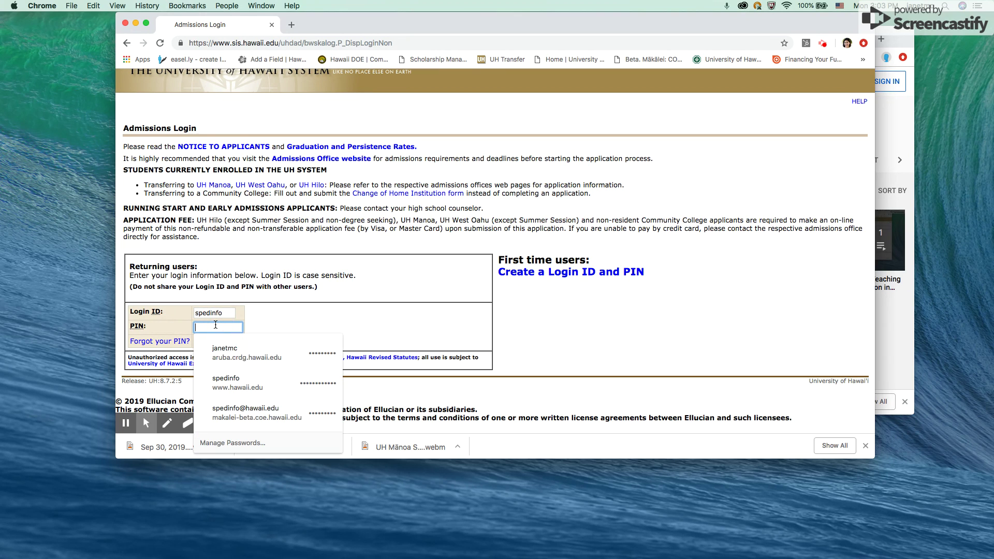
{"action": "type", "text": "••••••"}
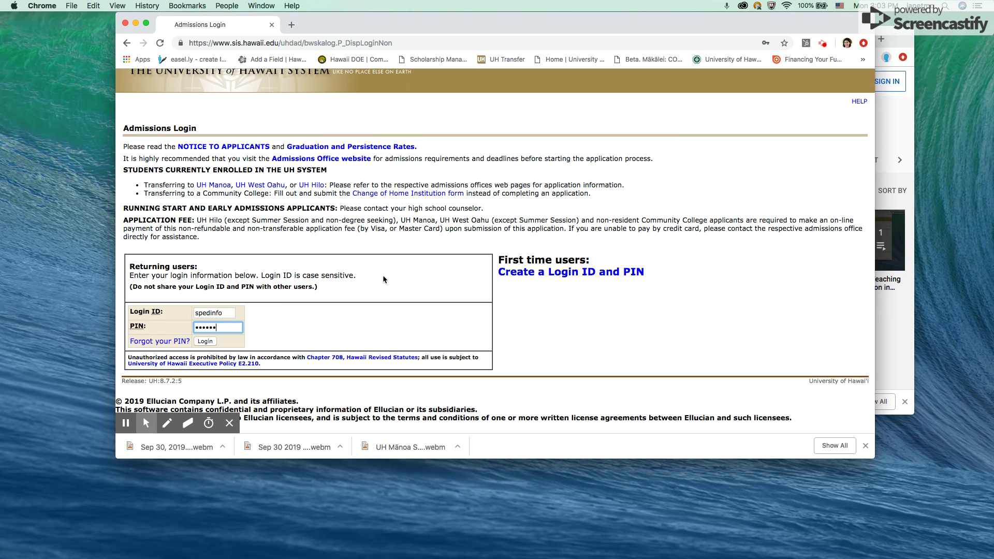
{"action": "left_click", "coordinate": [205, 341]}
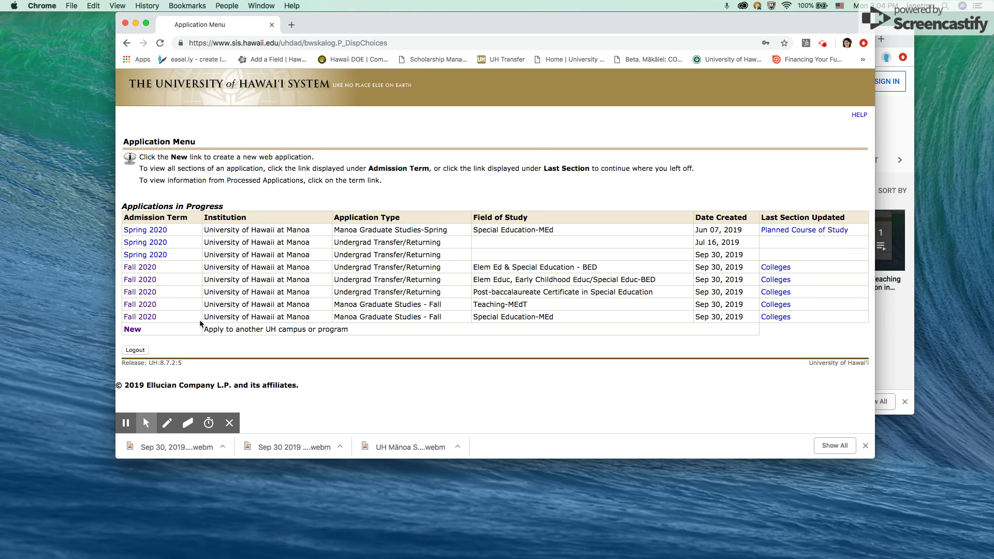
Step: Create a new application with University of Hawaii at Manoa as institution and UH Manoa Main Campus as site, and continue
{"action": "left_click", "coordinate": [132, 330]}
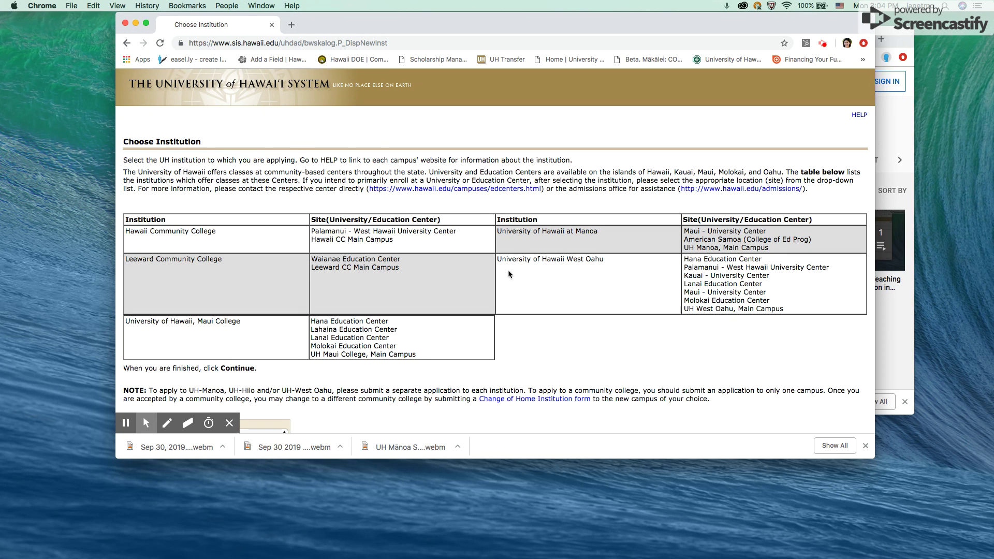
{"action": "scroll", "coordinate": [557, 358], "scroll_direction": "down", "scroll_amount": 5}
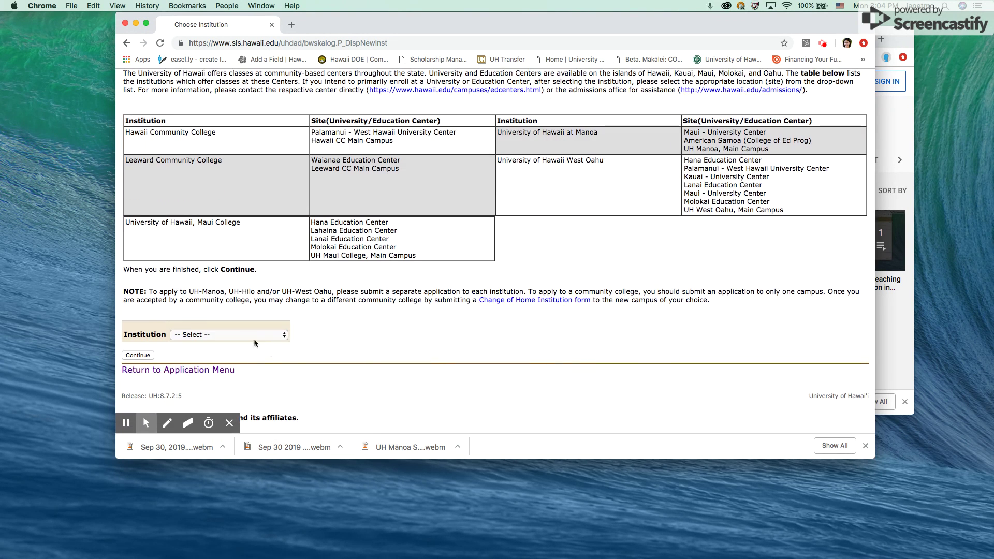
{"action": "left_click", "coordinate": [259, 334]}
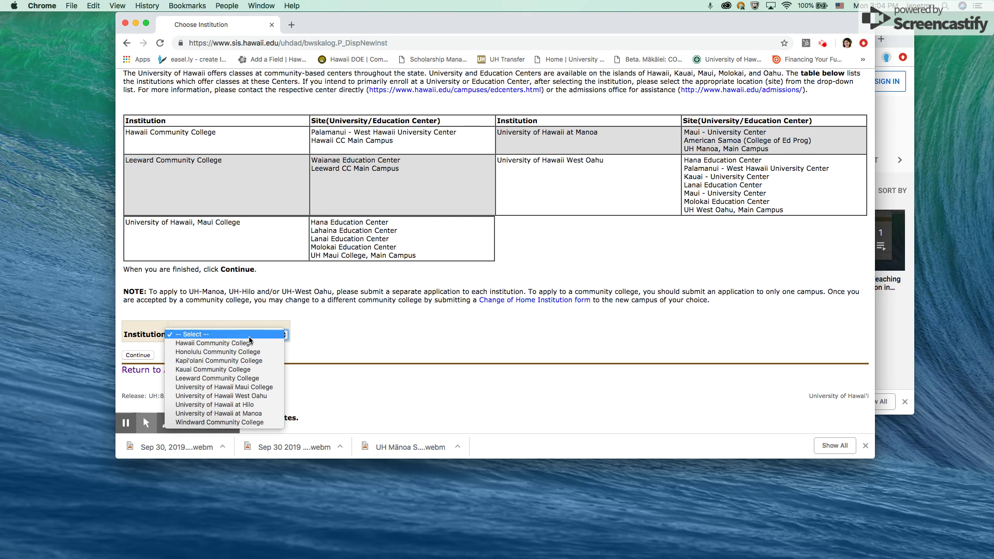
{"action": "left_click", "coordinate": [219, 413]}
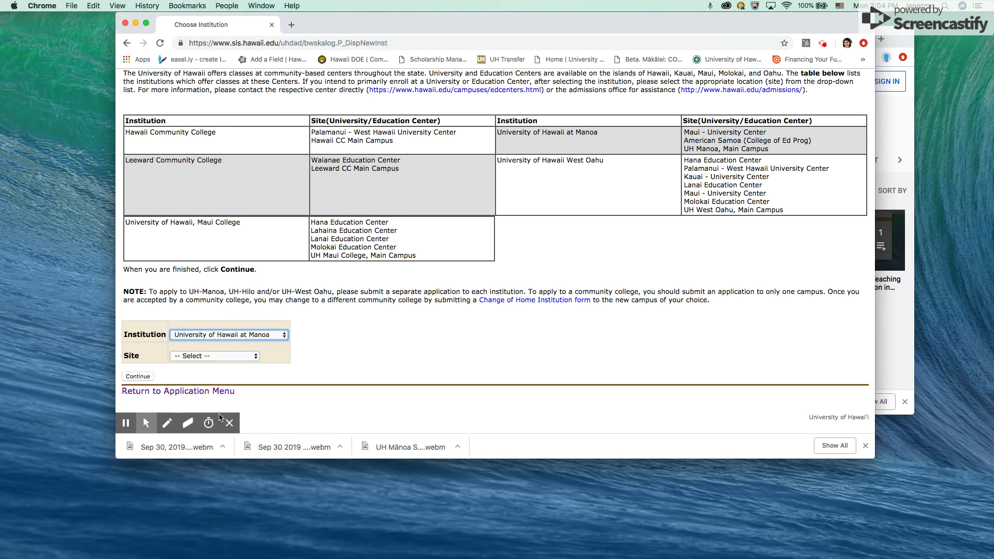
{"action": "left_click", "coordinate": [193, 357]}
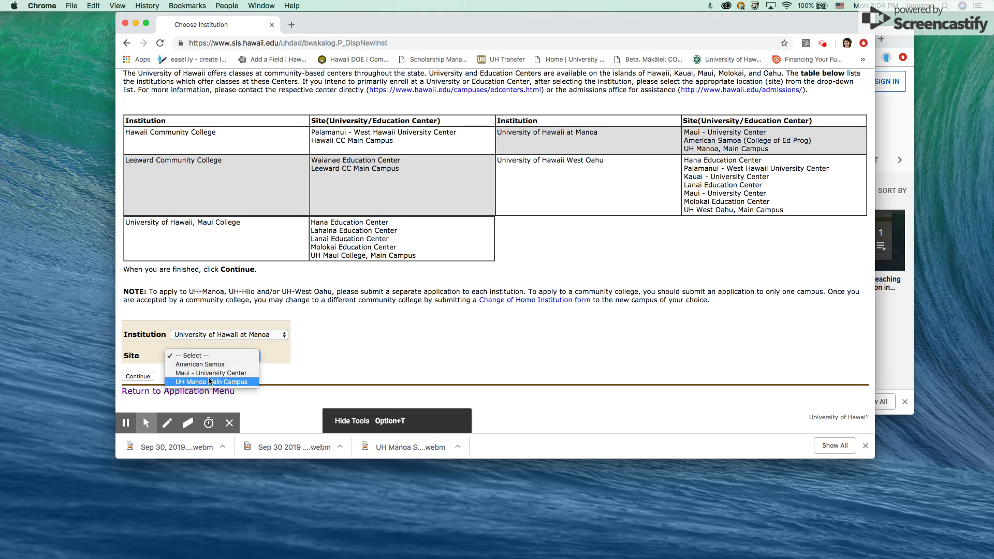
{"action": "left_click", "coordinate": [209, 382]}
{"action": "left_click", "coordinate": [138, 377]}
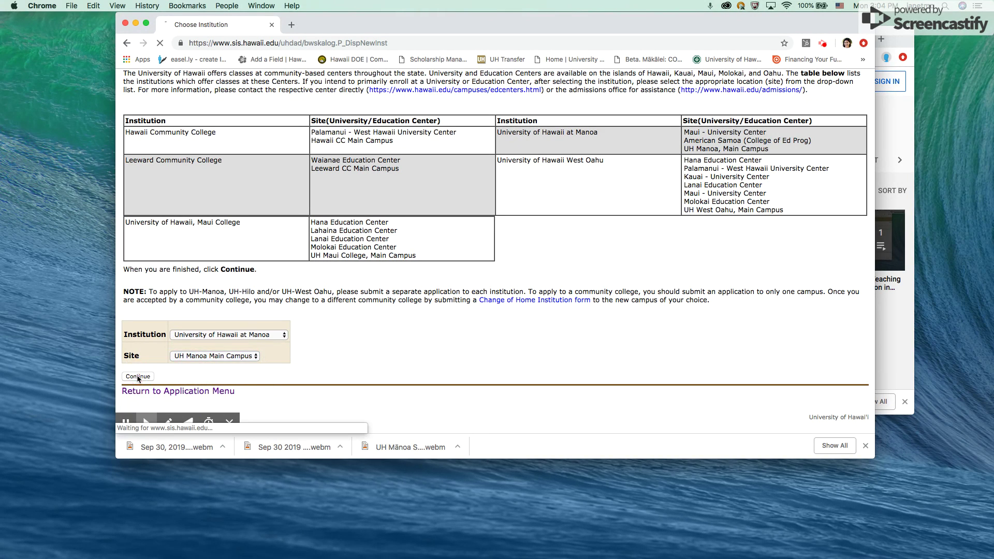
Step: Choose Graduate Studies - Fall Admissions as application type and Fall 2020 as admission term, and proceed to the application checklist
{"action": "left_click", "coordinate": [217, 362]}
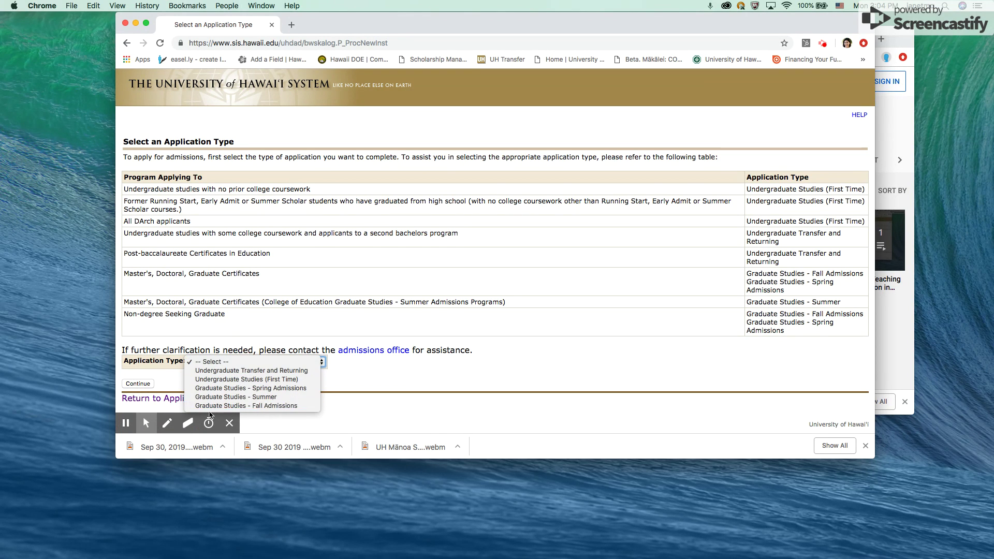
{"action": "left_click", "coordinate": [257, 405]}
{"action": "left_click", "coordinate": [138, 383]}
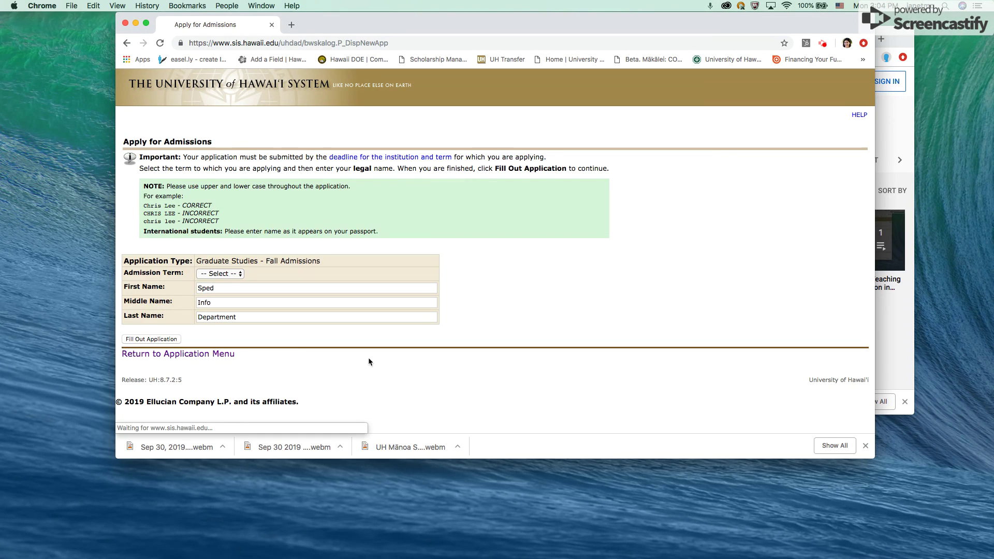
{"action": "left_click", "coordinate": [219, 273]}
{"action": "left_click", "coordinate": [220, 282]}
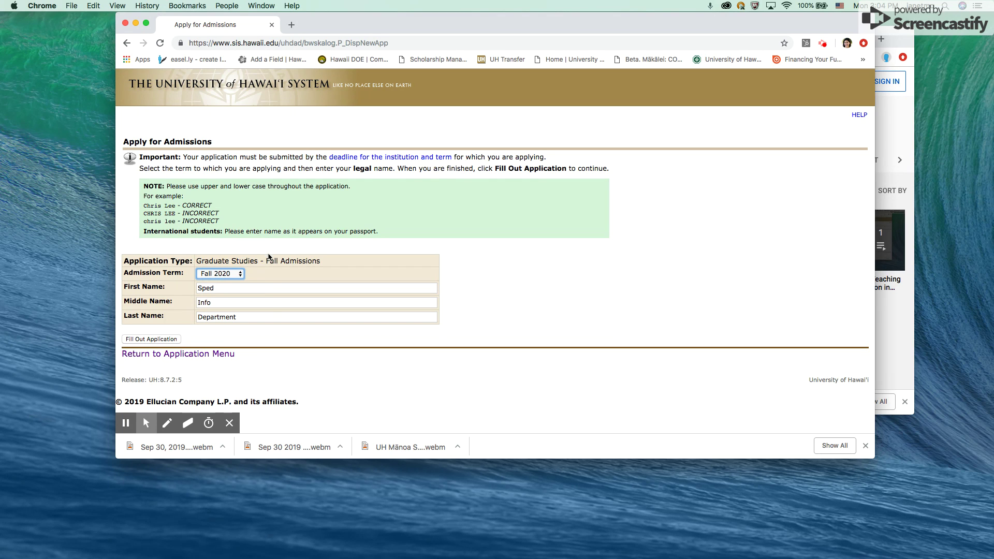
{"action": "left_click", "coordinate": [135, 340]}
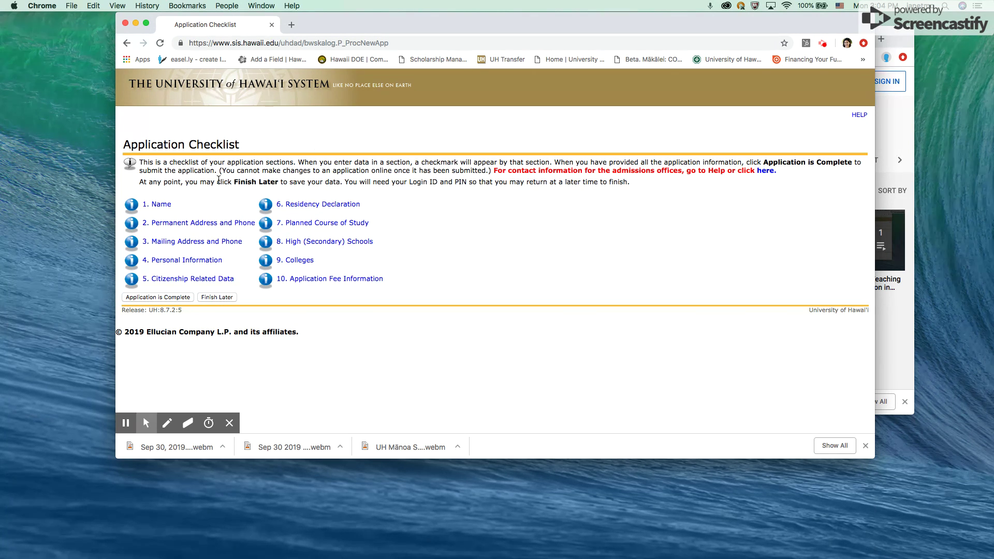
Step: Review the Name section, including the box for academic records under another name, and return to the checklist without saving
{"action": "left_click", "coordinate": [161, 204]}
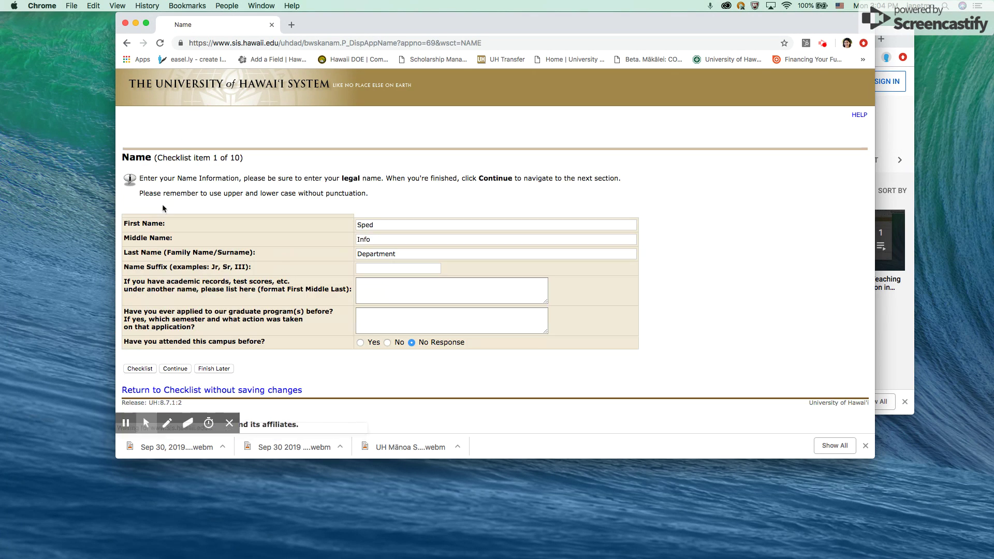
{"action": "left_click", "coordinate": [370, 287]}
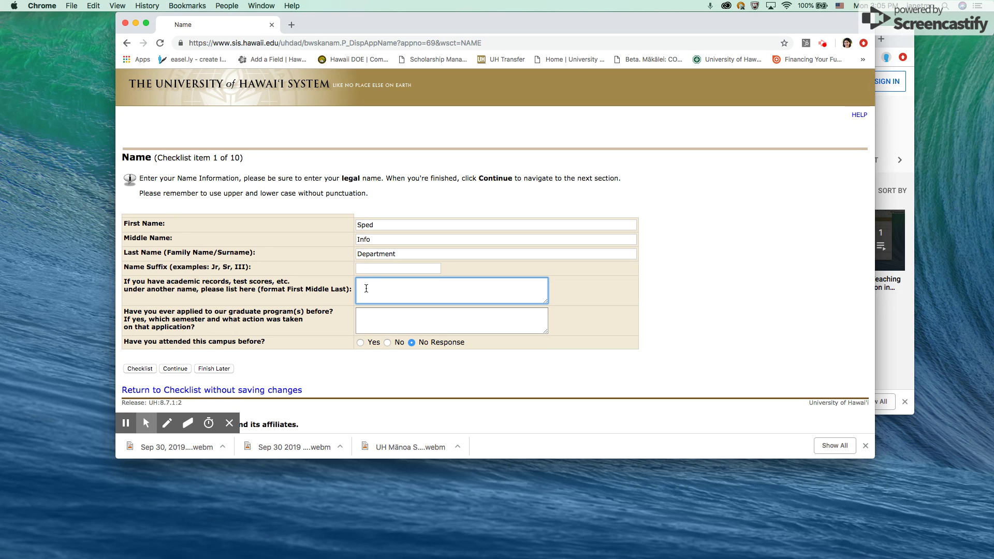
{"action": "left_click", "coordinate": [360, 284]}
{"action": "left_click", "coordinate": [178, 390]}
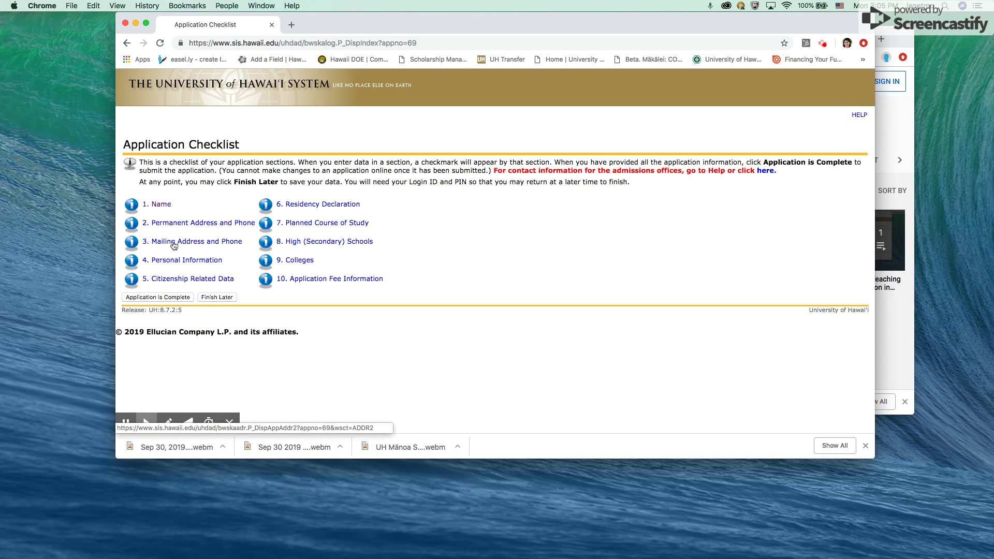
Step: Review the Permanent Address and Phone section with its option to reuse the mailing address, and return to the checklist without saving
{"action": "left_click", "coordinate": [168, 224]}
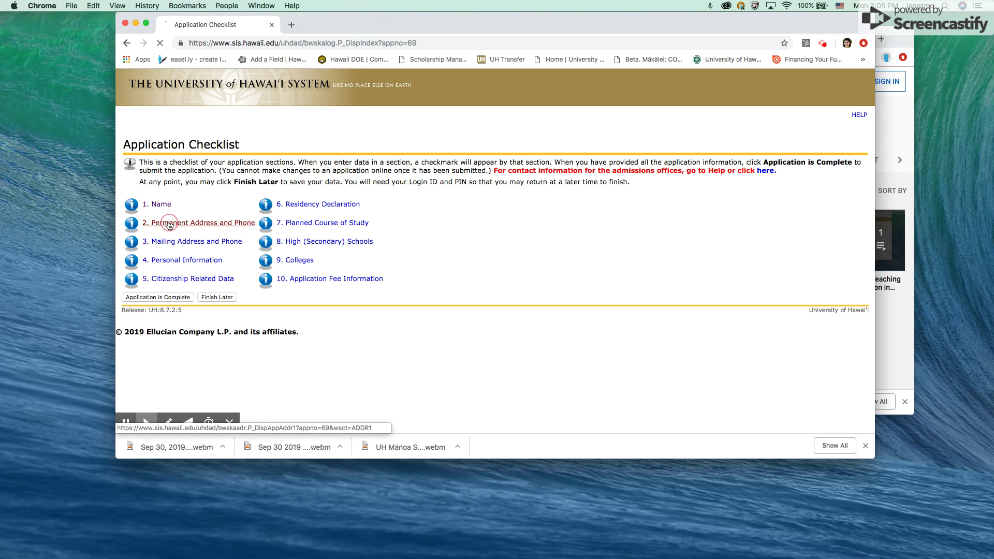
{"action": "scroll", "coordinate": [331, 311], "scroll_direction": "down", "scroll_amount": 5}
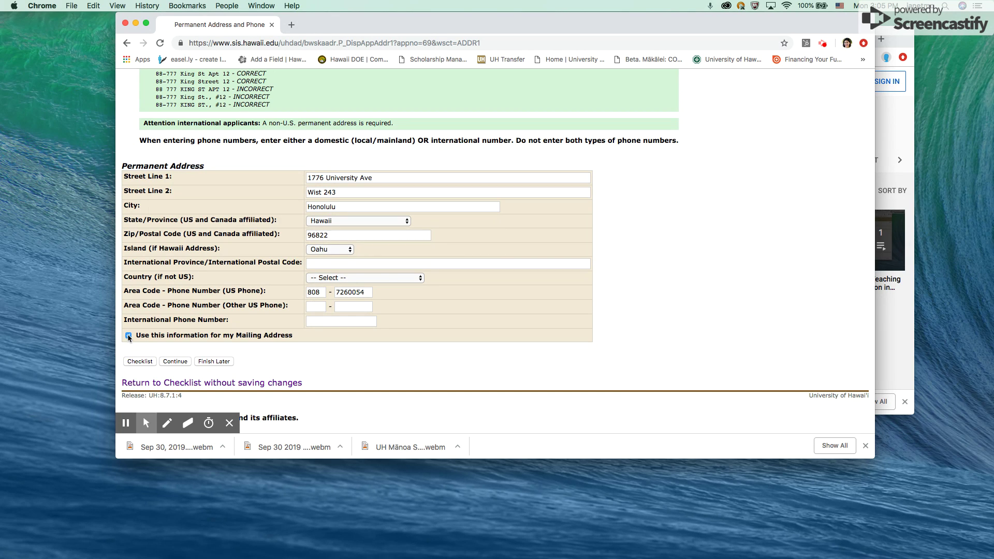
{"action": "left_click", "coordinate": [128, 335]}
{"action": "left_click", "coordinate": [166, 384]}
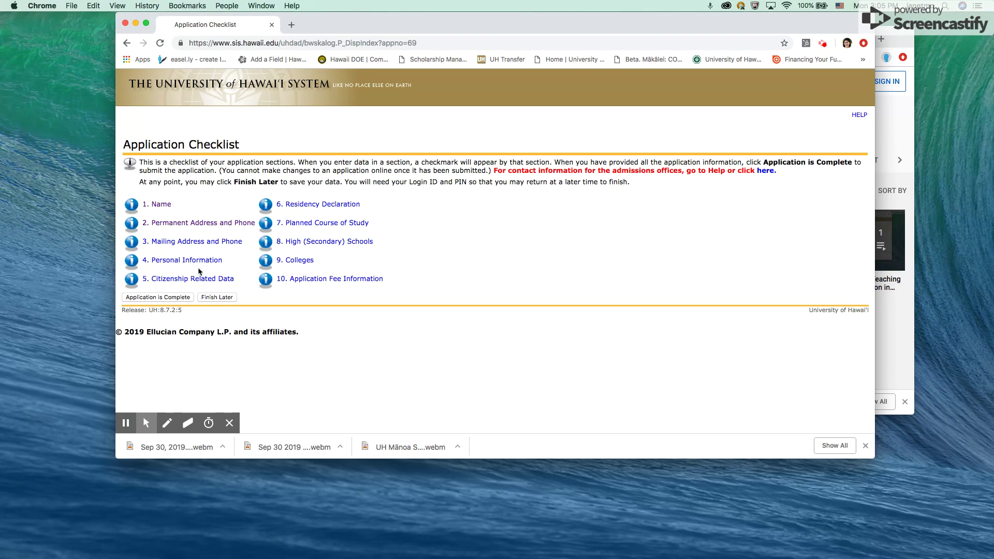
Step: Open Citizenship Related Data, highlight the instruction for citizens, and continue to the Residency Declaration with the fields left blank
{"action": "left_click", "coordinate": [167, 280]}
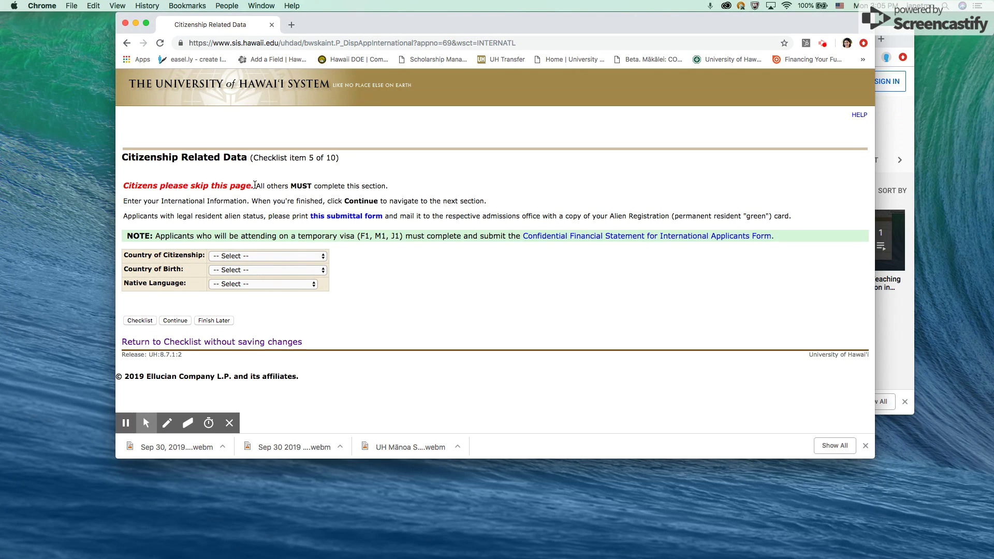
{"action": "left_click", "coordinate": [255, 185]}
{"action": "left_click_drag", "start_coordinate": [254, 185], "coordinate": [124, 185]}
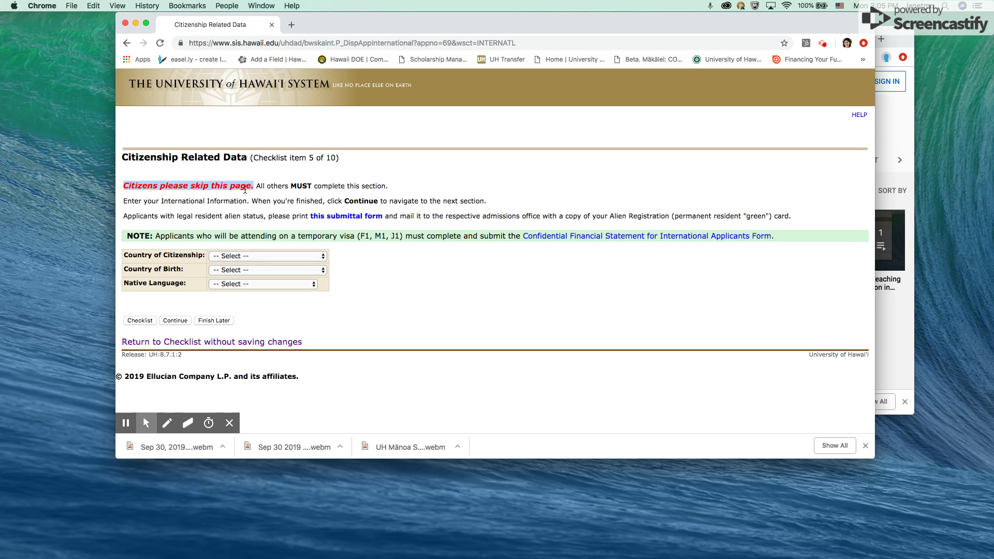
{"action": "left_click", "coordinate": [146, 184]}
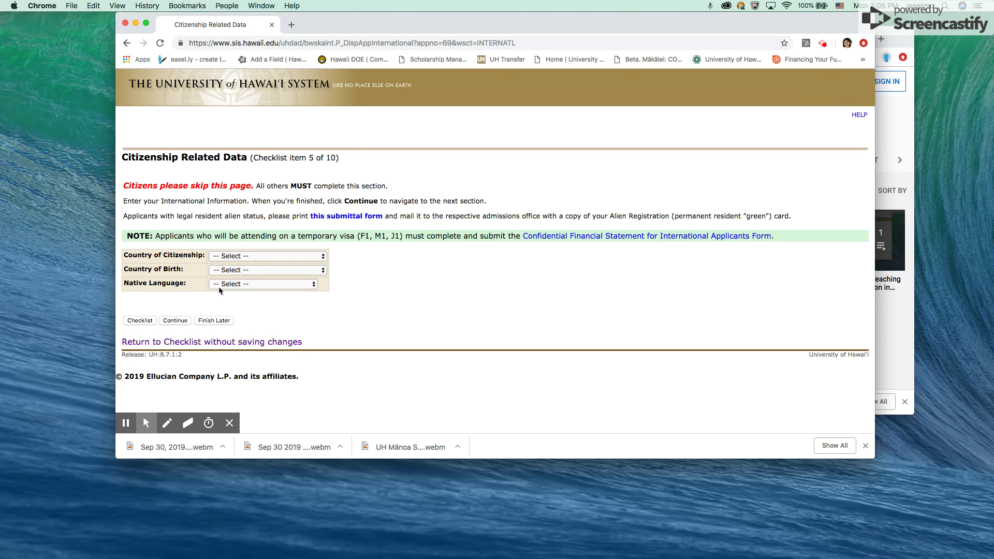
{"action": "left_click", "coordinate": [174, 320]}
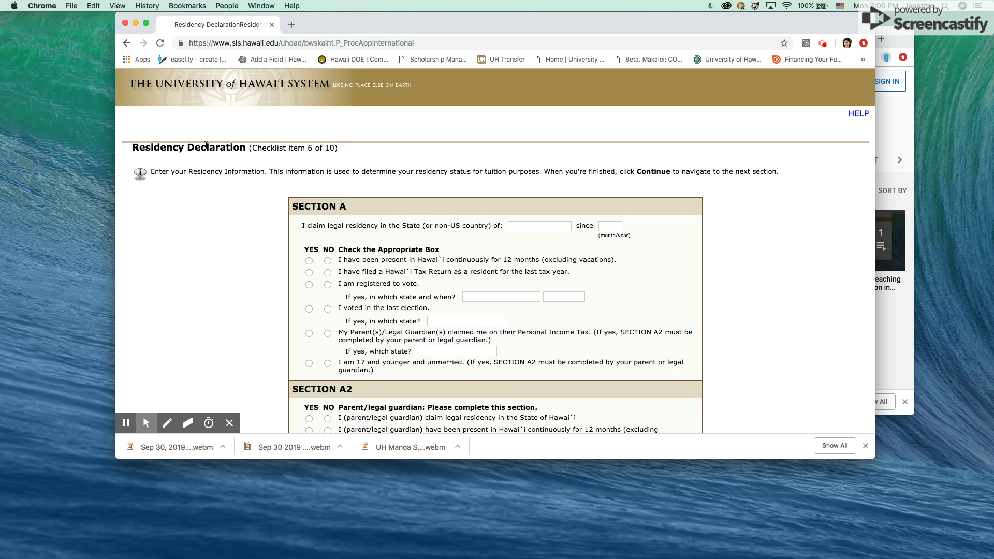
Step: Examine the Residency Declaration from Section A through Section C, highlighting the "None of the above exemptions apply to me" option
{"action": "scroll", "coordinate": [629, 290], "scroll_direction": "down", "scroll_amount": 3}
{"action": "scroll", "coordinate": [629, 290], "scroll_direction": "up", "scroll_amount": 3}
{"action": "scroll", "coordinate": [364, 319], "scroll_direction": "down", "scroll_amount": 5}
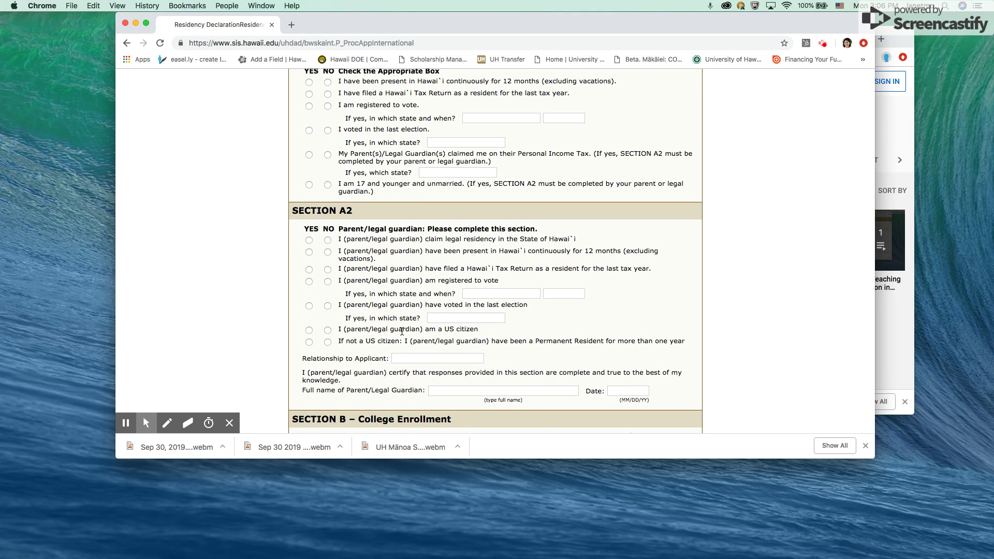
{"action": "scroll", "coordinate": [402, 331], "scroll_direction": "down", "scroll_amount": 5}
{"action": "scroll", "coordinate": [402, 331], "scroll_direction": "down", "scroll_amount": 4}
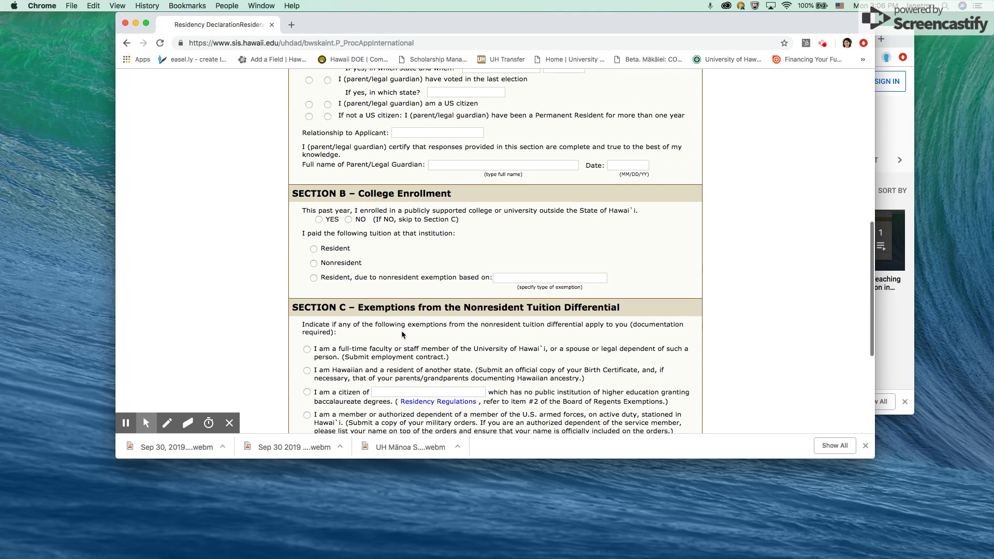
{"action": "scroll", "coordinate": [401, 331], "scroll_direction": "up", "scroll_amount": 2}
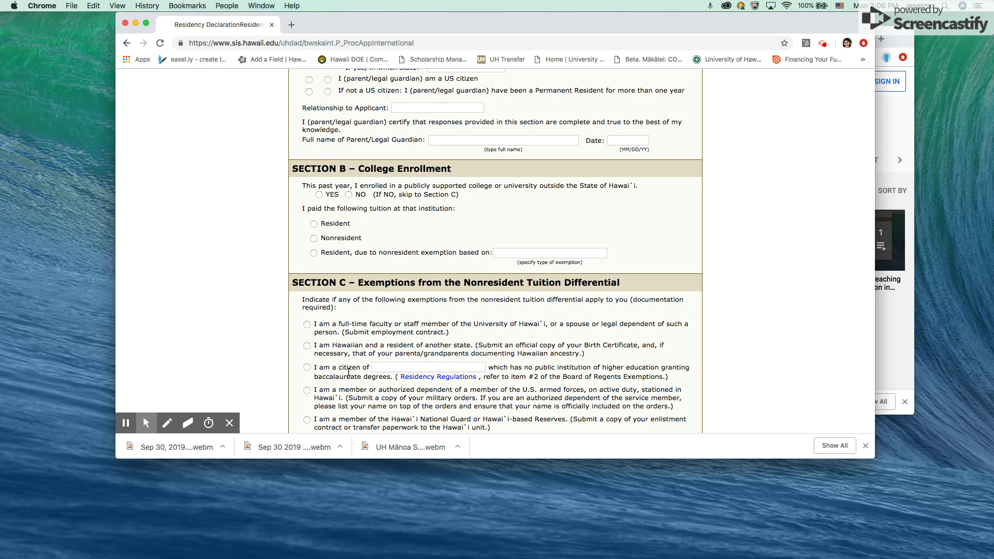
{"action": "scroll", "coordinate": [316, 186], "scroll_direction": "down", "scroll_amount": 3}
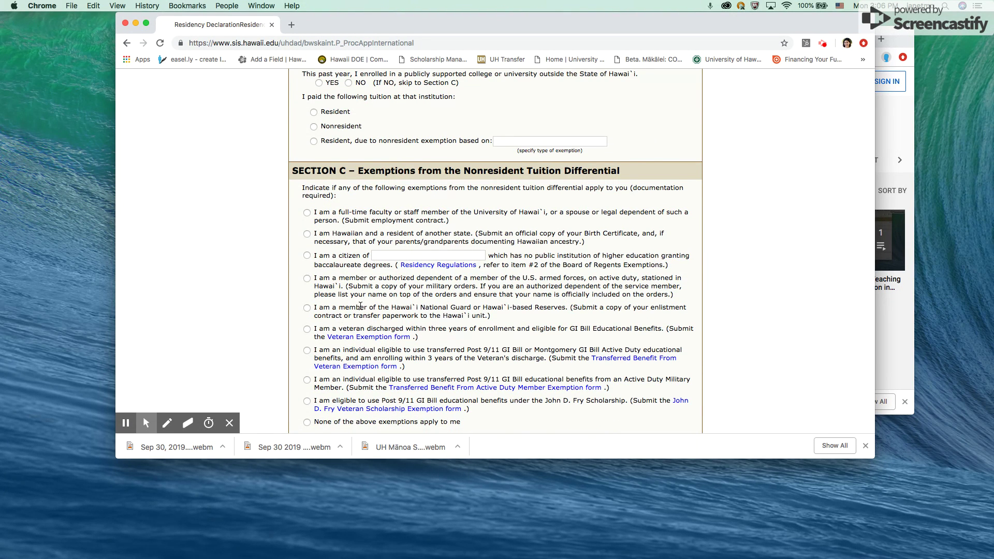
{"action": "scroll", "coordinate": [360, 306], "scroll_direction": "down", "scroll_amount": 2}
{"action": "scroll", "coordinate": [361, 306], "scroll_direction": "down", "scroll_amount": 1}
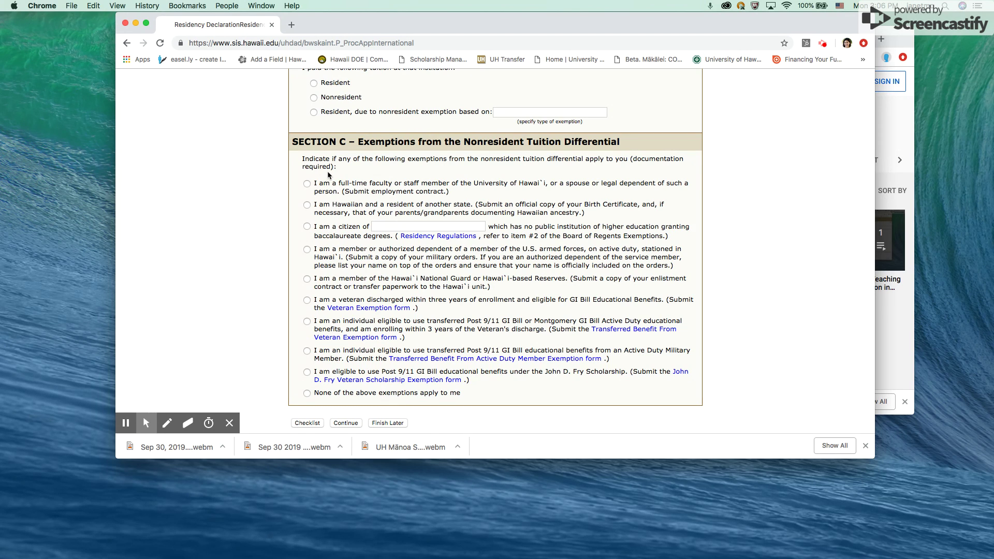
{"action": "left_click_drag", "start_coordinate": [315, 393], "coordinate": [458, 394]}
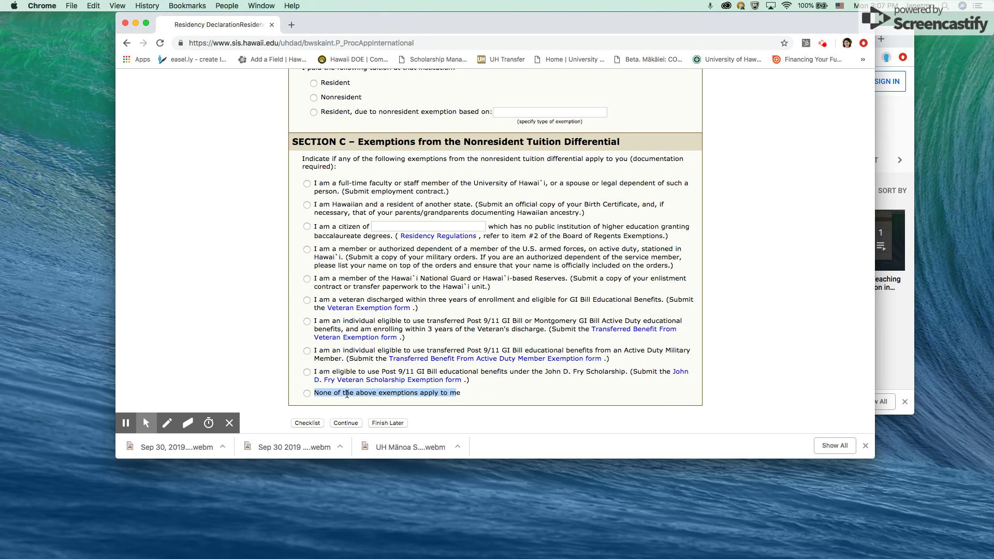
Step: Return from the Residency Declaration without saving, open Planned Course of Study, and choose Education-PhD as the program
{"action": "scroll", "coordinate": [350, 393], "scroll_direction": "down", "scroll_amount": 2}
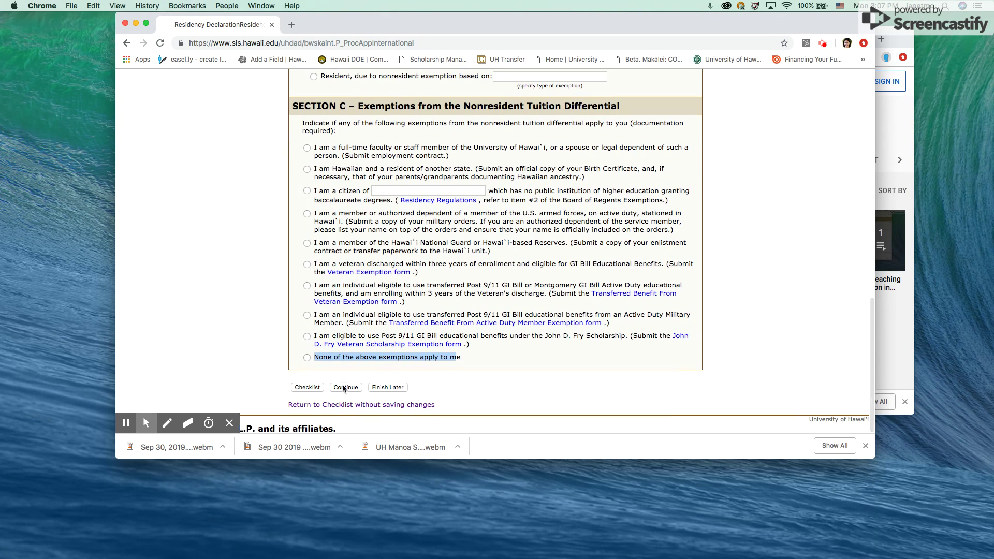
{"action": "left_click", "coordinate": [329, 405]}
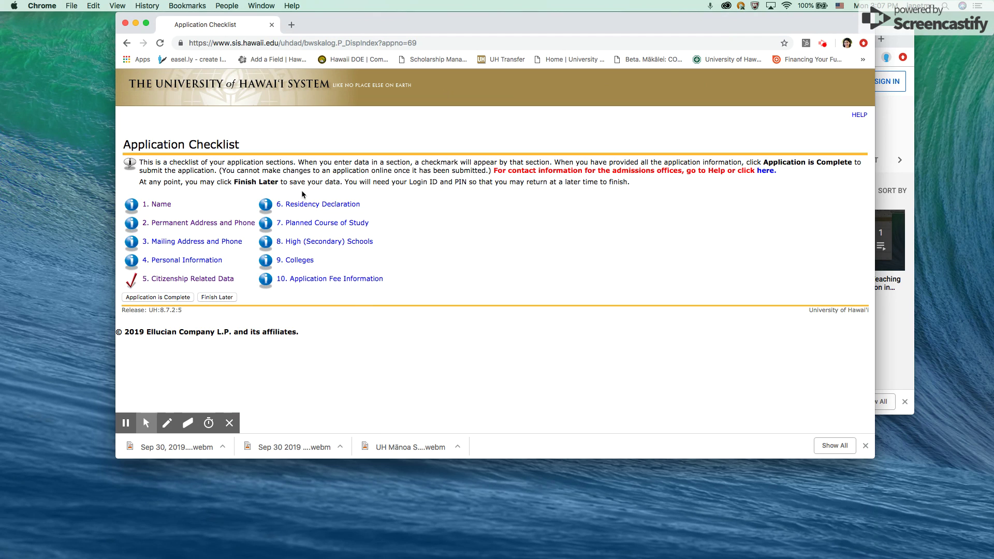
{"action": "left_click", "coordinate": [301, 223]}
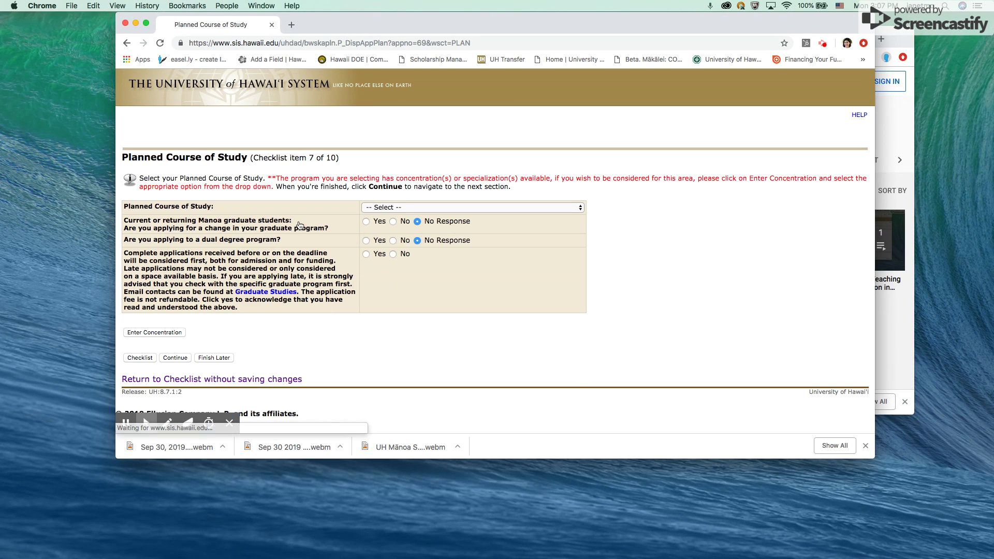
{"action": "left_click", "coordinate": [399, 205]}
{"action": "scroll", "coordinate": [431, 450], "scroll_direction": "down", "scroll_amount": 10}
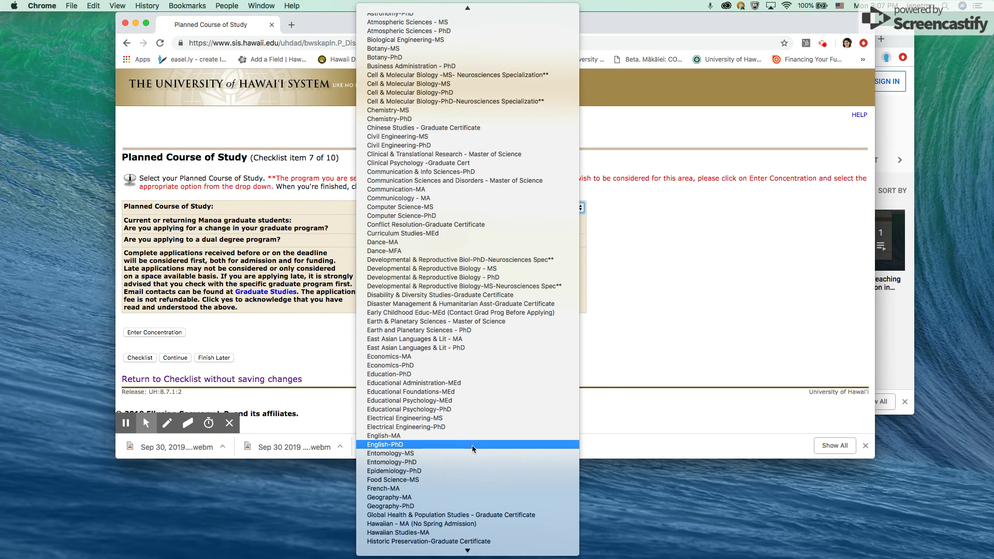
{"action": "left_click", "coordinate": [391, 376]}
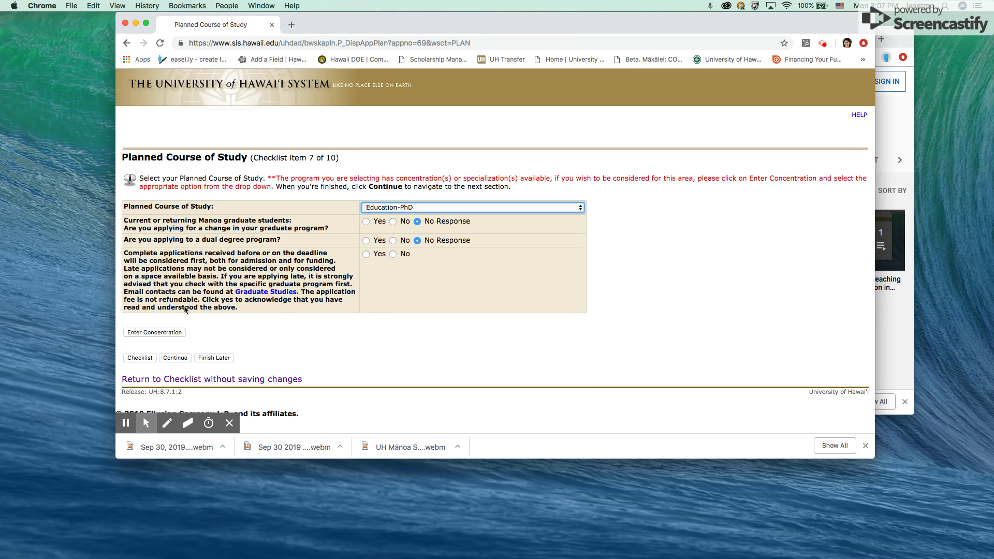
Step: Request concentration entry for the chosen program and answer Yes to the application deadline and nonrefundable fee acknowledgement
{"action": "left_click", "coordinate": [154, 333]}
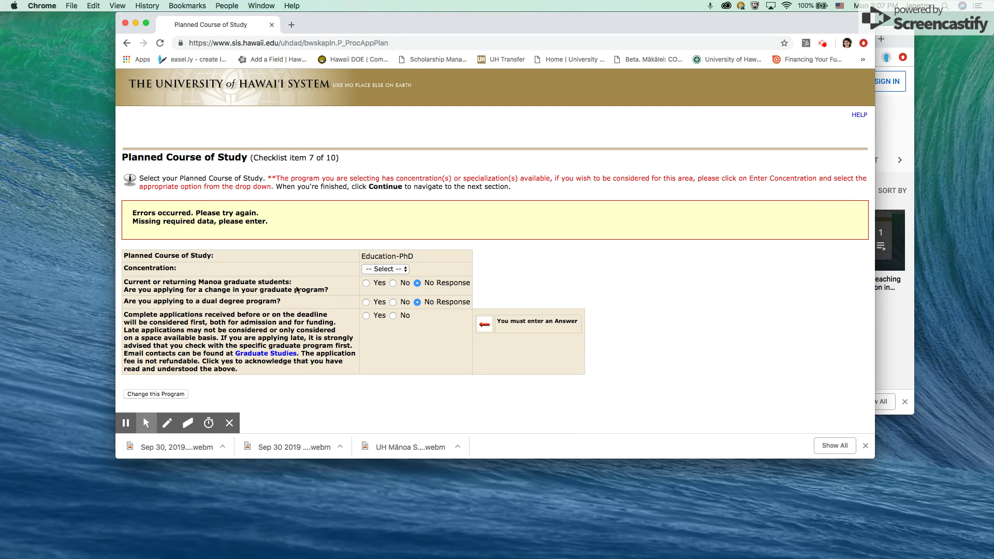
{"action": "left_click", "coordinate": [366, 316]}
{"action": "scroll", "coordinate": [371, 362], "scroll_direction": "down", "scroll_amount": 2}
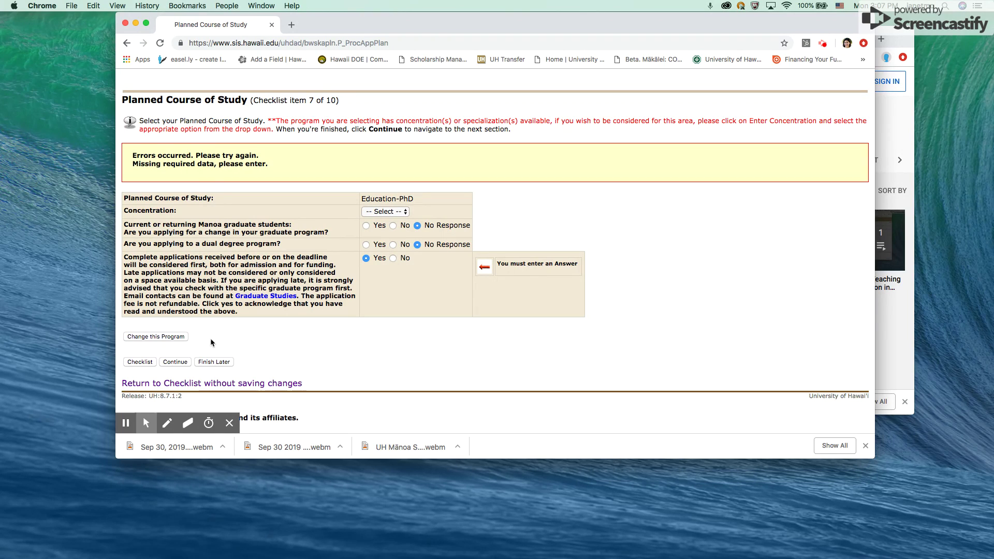
Step: Check the available Concentration choices, leave the field unselected, and continue to the High (Secondary) Schools section
{"action": "left_click", "coordinate": [375, 212]}
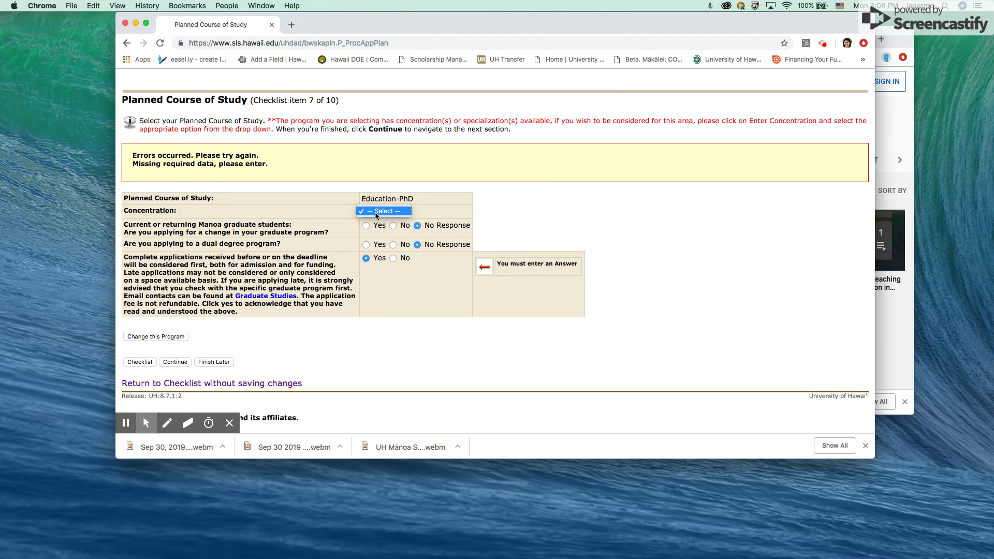
{"action": "left_click", "coordinate": [375, 212]}
{"action": "left_click", "coordinate": [375, 211]}
{"action": "left_click", "coordinate": [374, 212]}
{"action": "left_click", "coordinate": [392, 215]}
{"action": "left_click", "coordinate": [392, 213]}
{"action": "left_click", "coordinate": [391, 213]}
{"action": "left_click", "coordinate": [394, 213]}
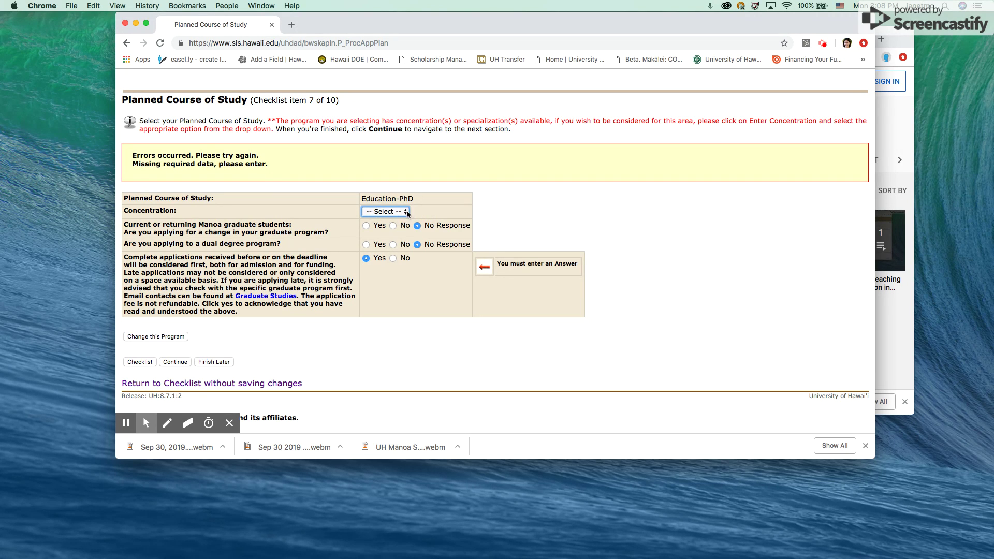
{"action": "left_click", "coordinate": [380, 211]}
{"action": "left_click", "coordinate": [381, 211]}
{"action": "left_click", "coordinate": [171, 364]}
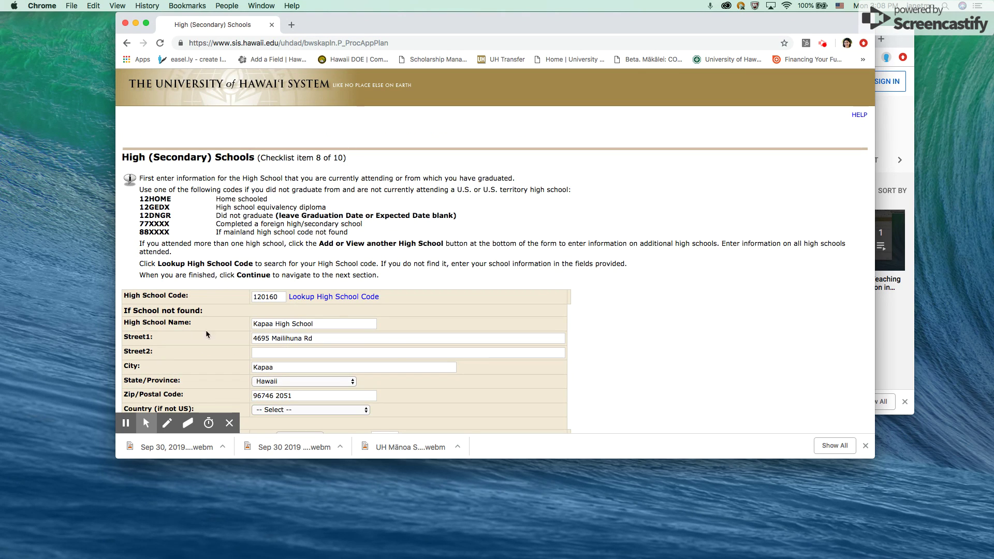
Step: Open the high school code lookup and list the cities for the state of Hawaii
{"action": "left_click", "coordinate": [345, 299]}
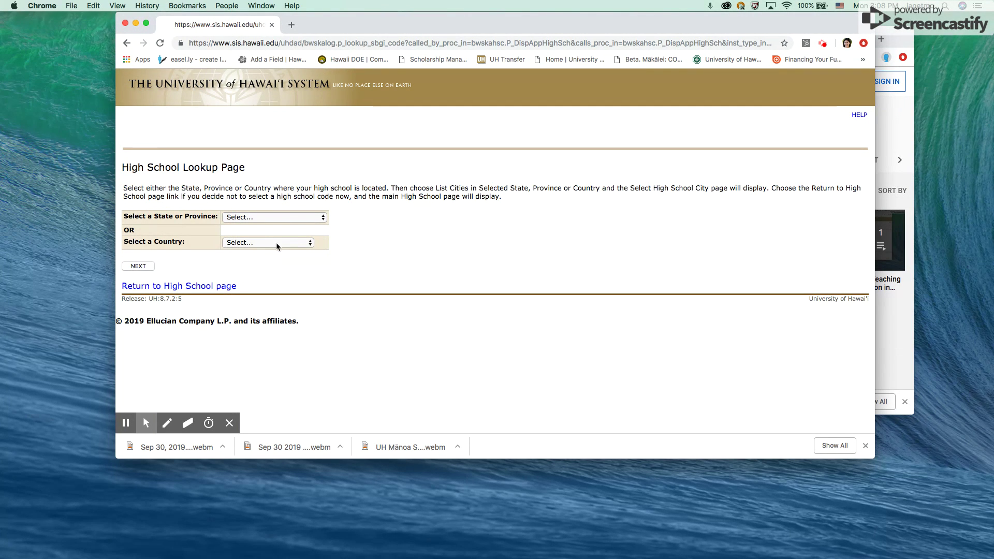
{"action": "left_click", "coordinate": [241, 220]}
{"action": "left_click", "coordinate": [239, 384]}
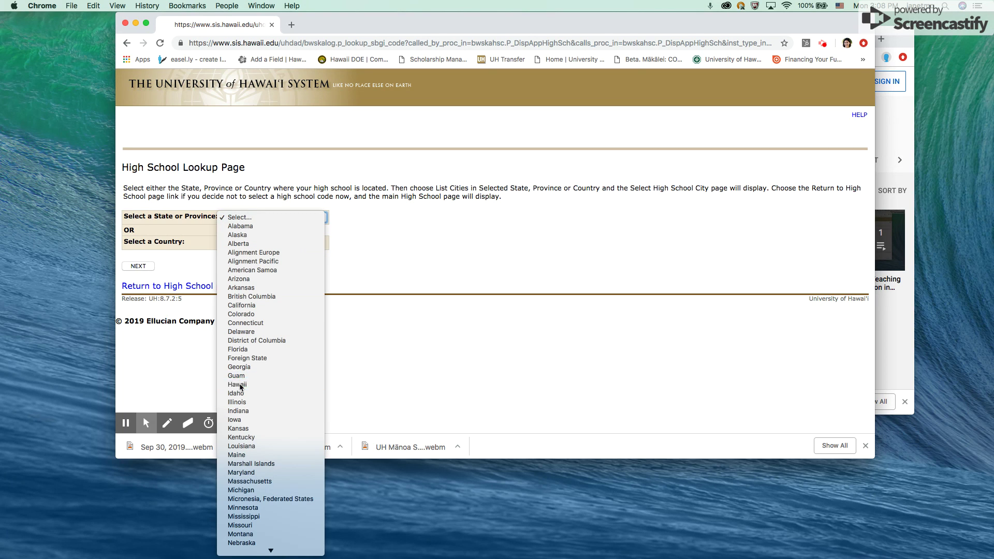
{"action": "left_click", "coordinate": [139, 266]}
Step: Choose Honokaa as the city and Honokaa High School as the school to fill in the high school details
{"action": "left_click", "coordinate": [238, 217]}
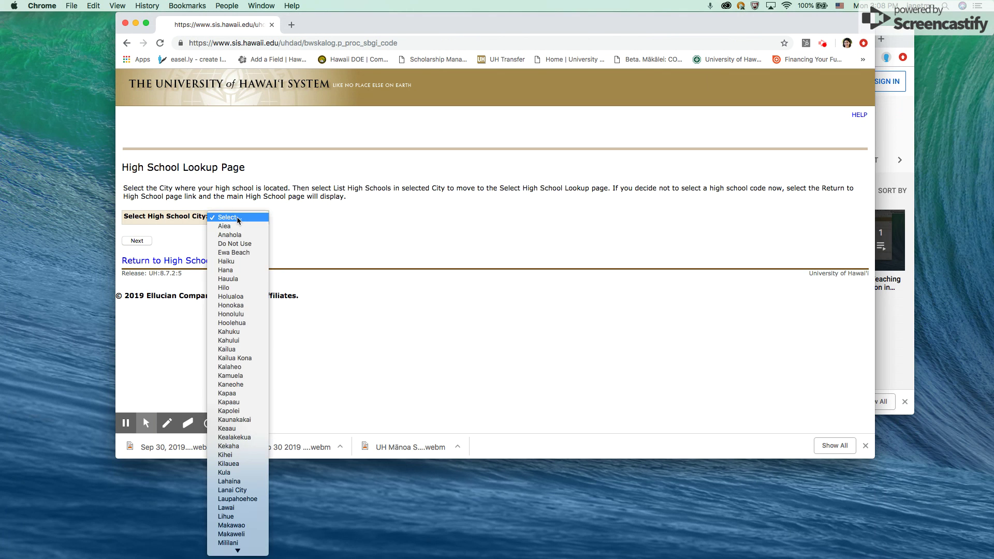
{"action": "left_click", "coordinate": [256, 304]}
{"action": "left_click", "coordinate": [145, 242]}
{"action": "left_click", "coordinate": [243, 218]}
{"action": "left_click", "coordinate": [257, 228]}
{"action": "left_click", "coordinate": [136, 241]}
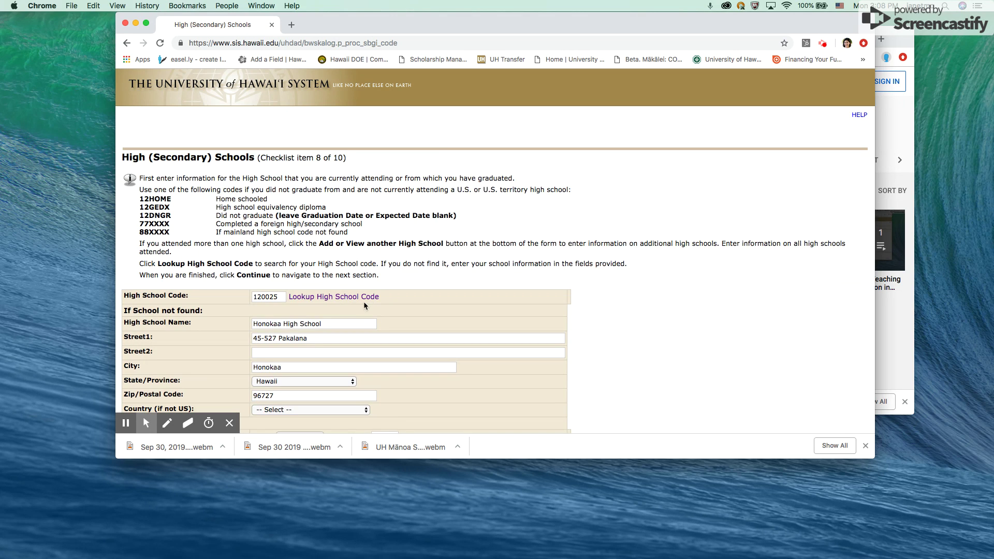
Step: Review the high school details and graduation date, and continue to the Colleges section
{"action": "scroll", "coordinate": [362, 295], "scroll_direction": "down", "scroll_amount": 3}
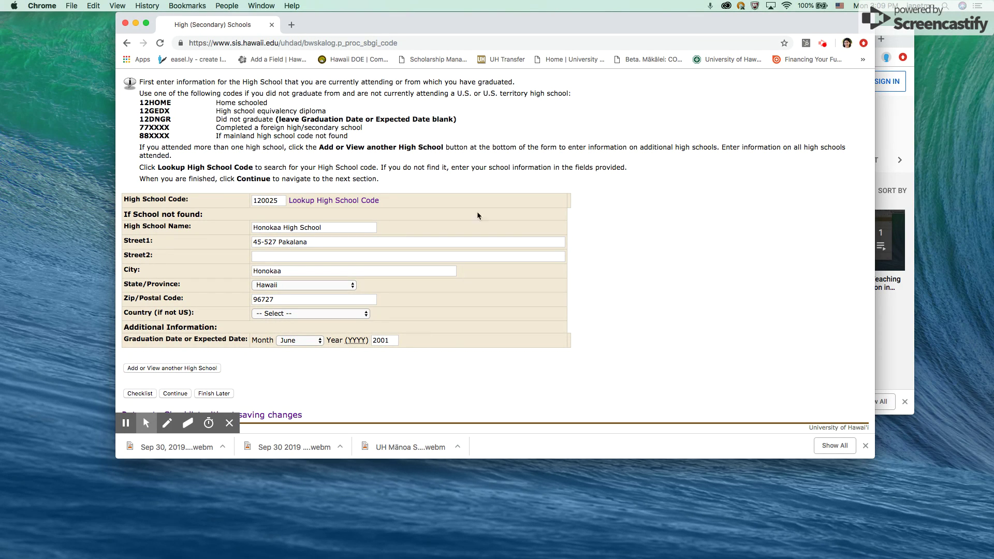
{"action": "scroll", "coordinate": [334, 104], "scroll_direction": "up", "scroll_amount": 2}
{"action": "scroll", "coordinate": [231, 266], "scroll_direction": "down", "scroll_amount": 2}
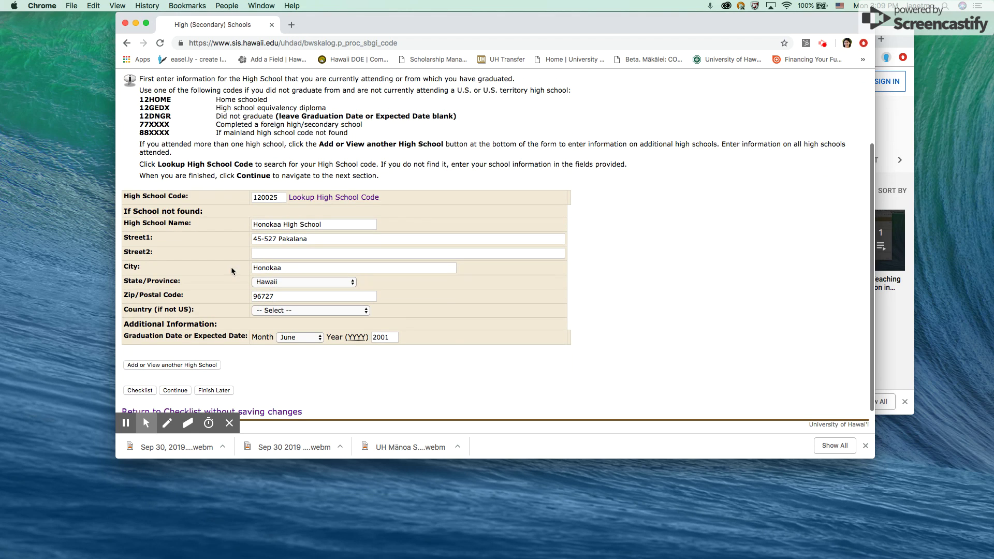
{"action": "left_click", "coordinate": [174, 390]}
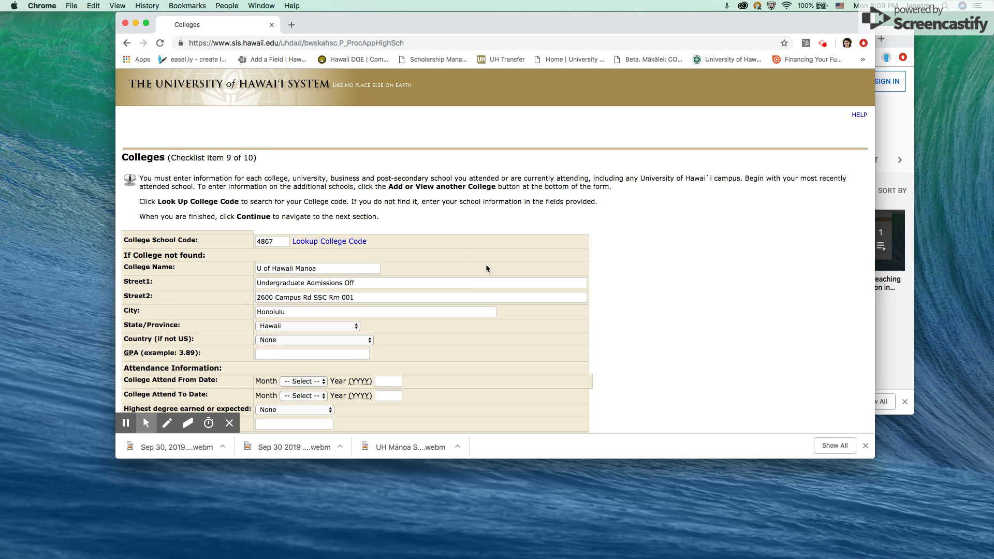
Step: Review the Colleges form from the school code and GPA through attendance, degree and major, and continue to Application Fee Information
{"action": "scroll", "coordinate": [487, 267], "scroll_direction": "down", "scroll_amount": 3}
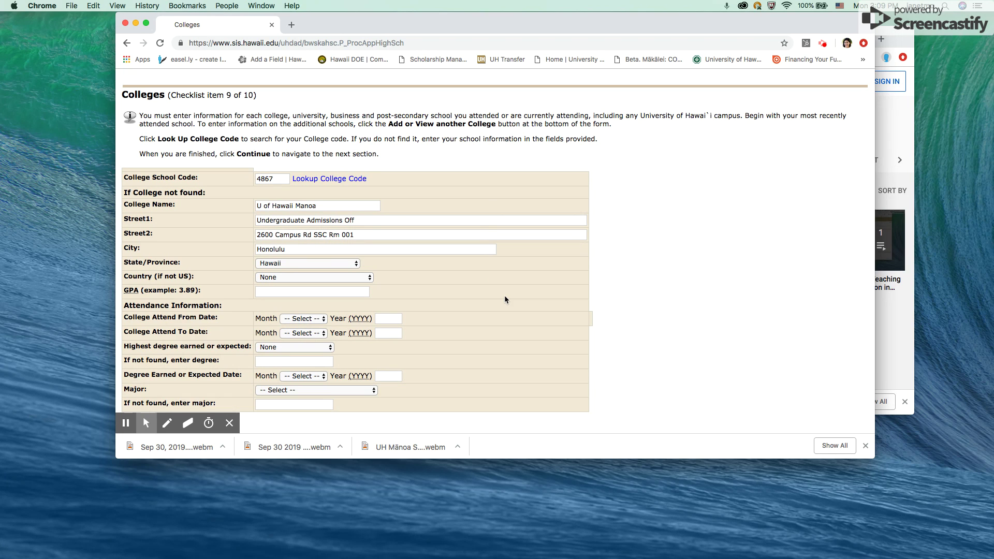
{"action": "scroll", "coordinate": [505, 299], "scroll_direction": "down", "scroll_amount": 1}
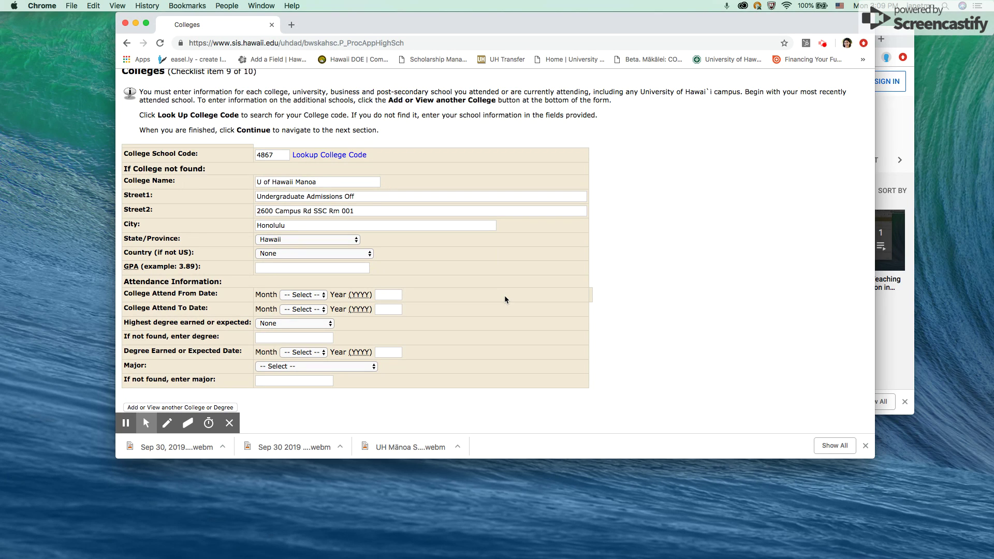
{"action": "scroll", "coordinate": [425, 314], "scroll_direction": "down", "scroll_amount": 2}
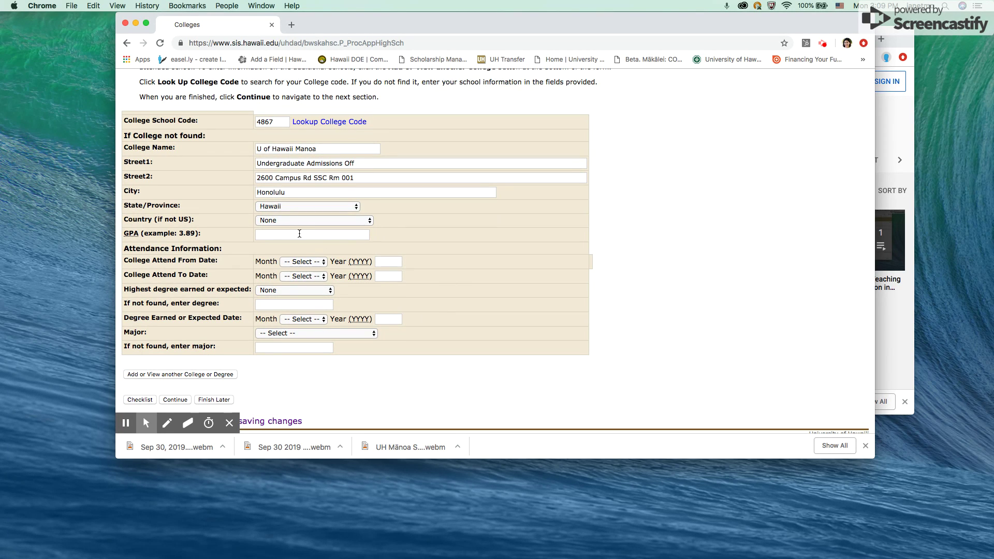
{"action": "scroll", "coordinate": [426, 262], "scroll_direction": "up", "scroll_amount": 3}
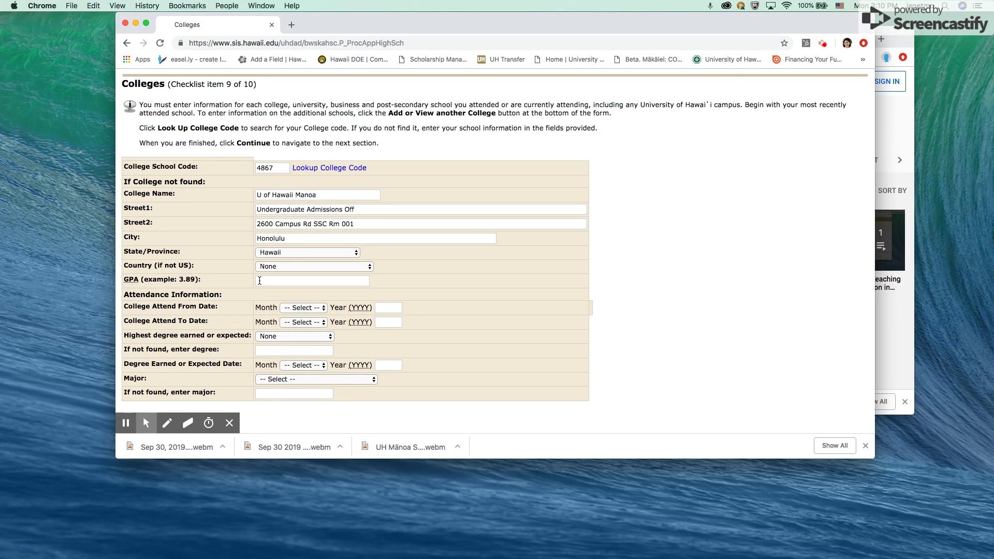
{"action": "scroll", "coordinate": [259, 279], "scroll_direction": "down", "scroll_amount": 5}
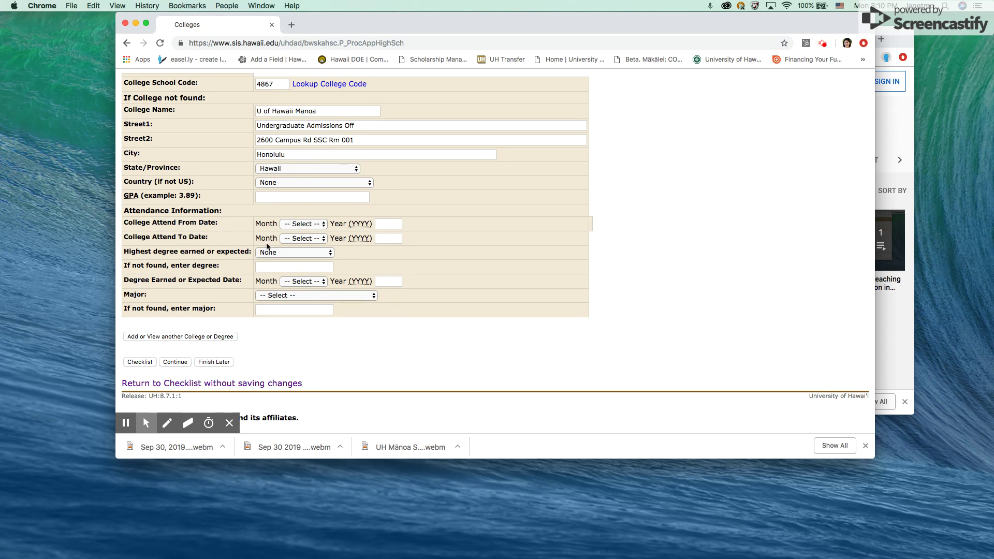
{"action": "scroll", "coordinate": [259, 182], "scroll_direction": "up", "scroll_amount": 1}
{"action": "scroll", "coordinate": [257, 177], "scroll_direction": "up", "scroll_amount": 3}
{"action": "scroll", "coordinate": [222, 238], "scroll_direction": "down", "scroll_amount": 3}
{"action": "left_click", "coordinate": [176, 361]}
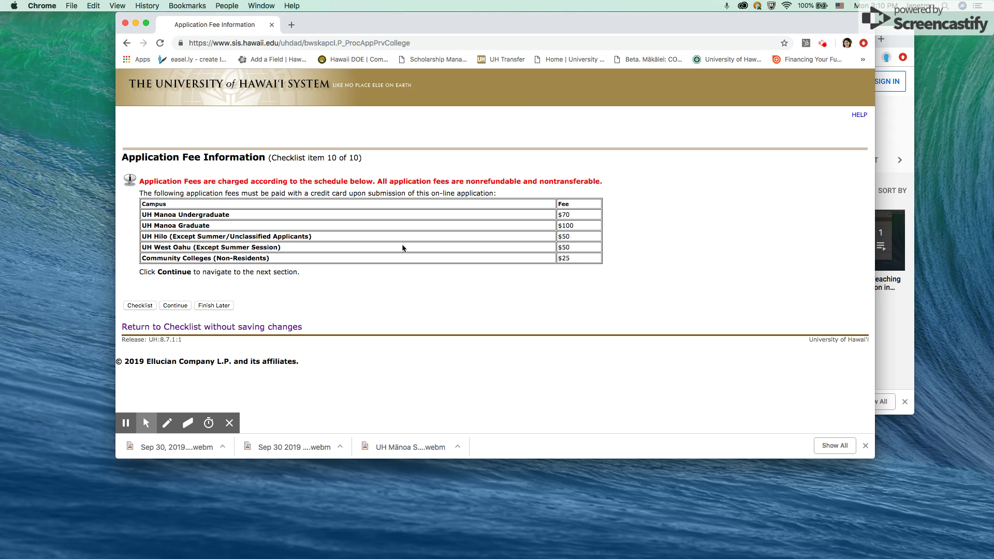
Step: Highlight the UH Manoa Graduate entry and its fee in the application fee schedule
{"action": "left_click_drag", "start_coordinate": [213, 228], "coordinate": [140, 226]}
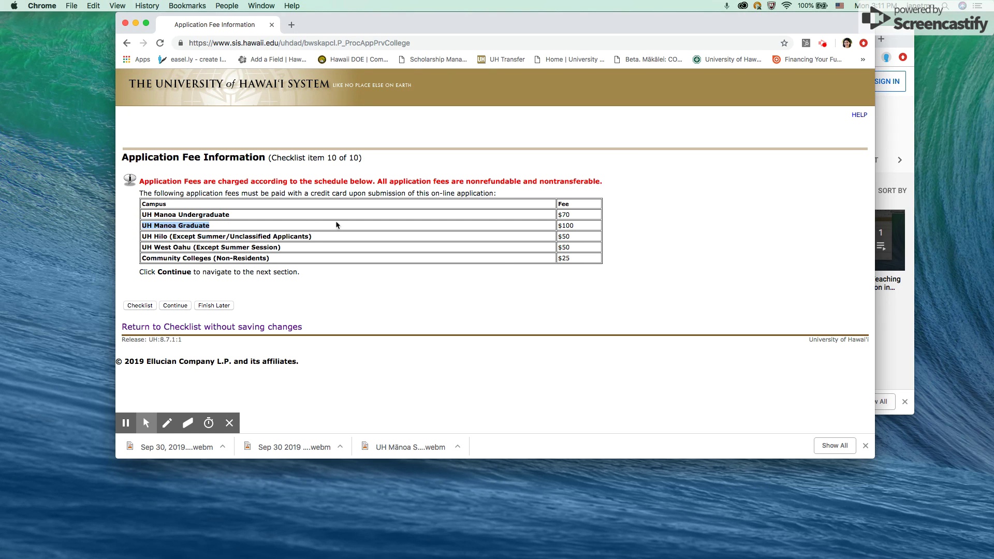
{"action": "left_click_drag", "start_coordinate": [579, 228], "coordinate": [557, 226]}
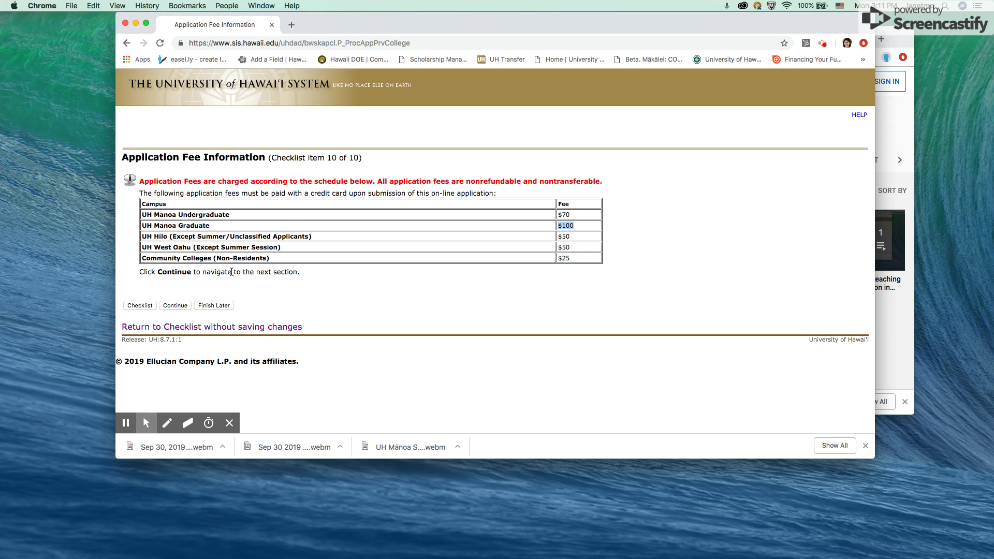
{"action": "left_click", "coordinate": [824, 43]}
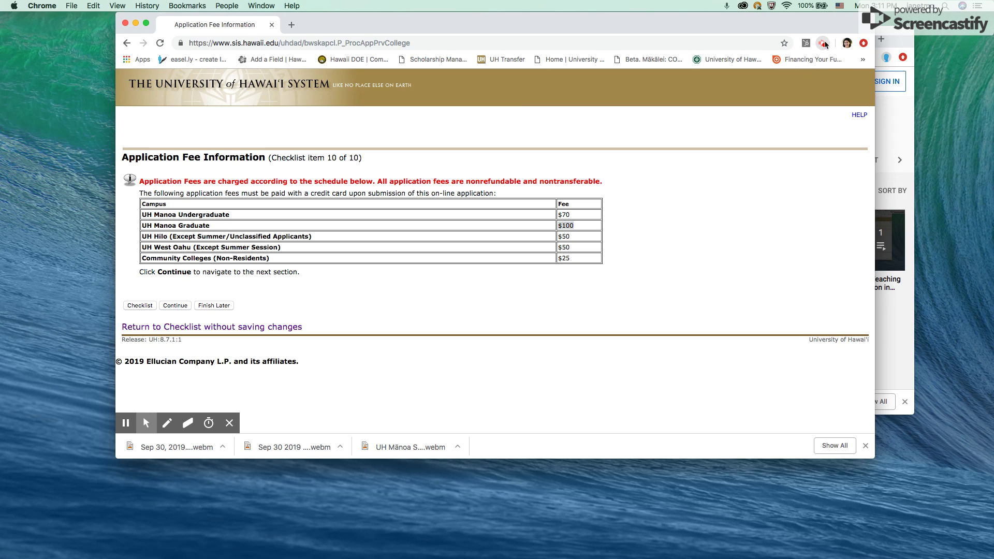